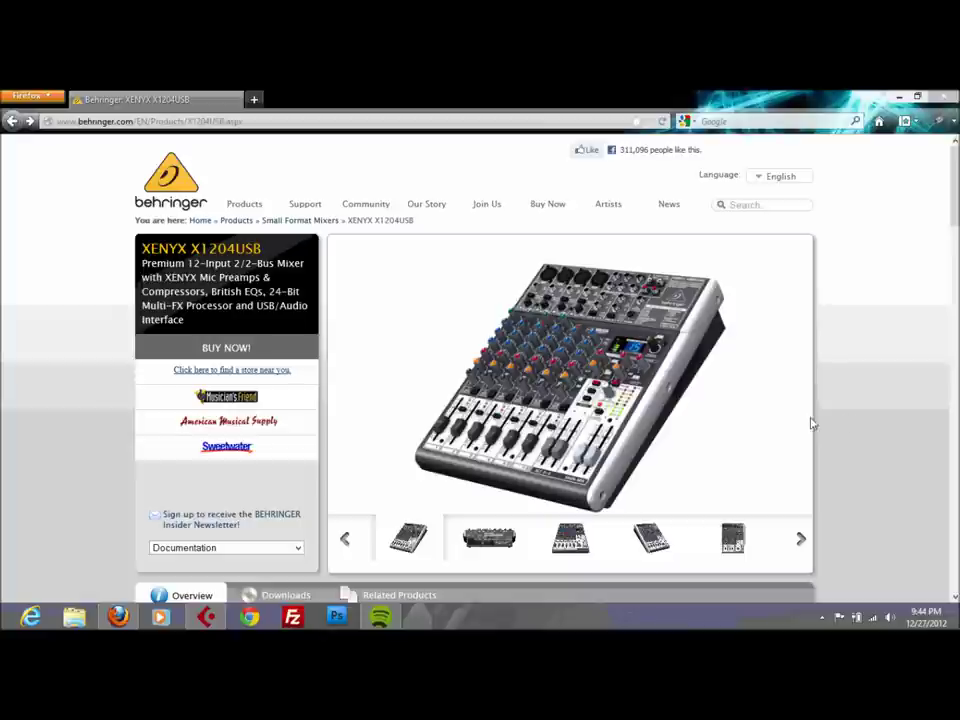
Display the rear-panel photo of the XENYX X1204USB using the second thumbnail
click(485, 544)
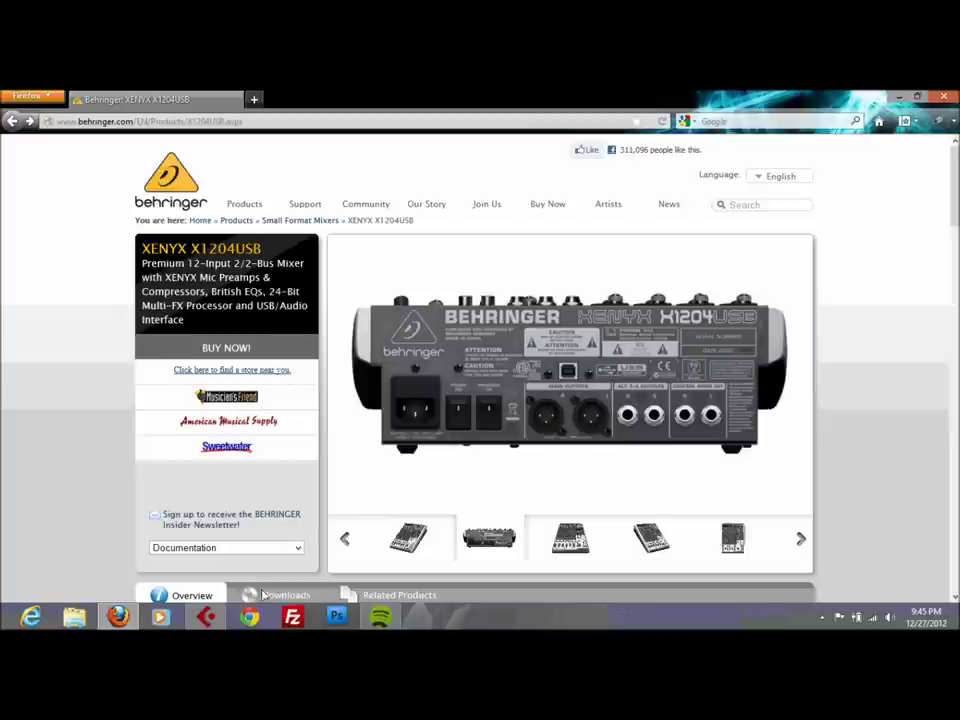
mouse_move(202, 620)
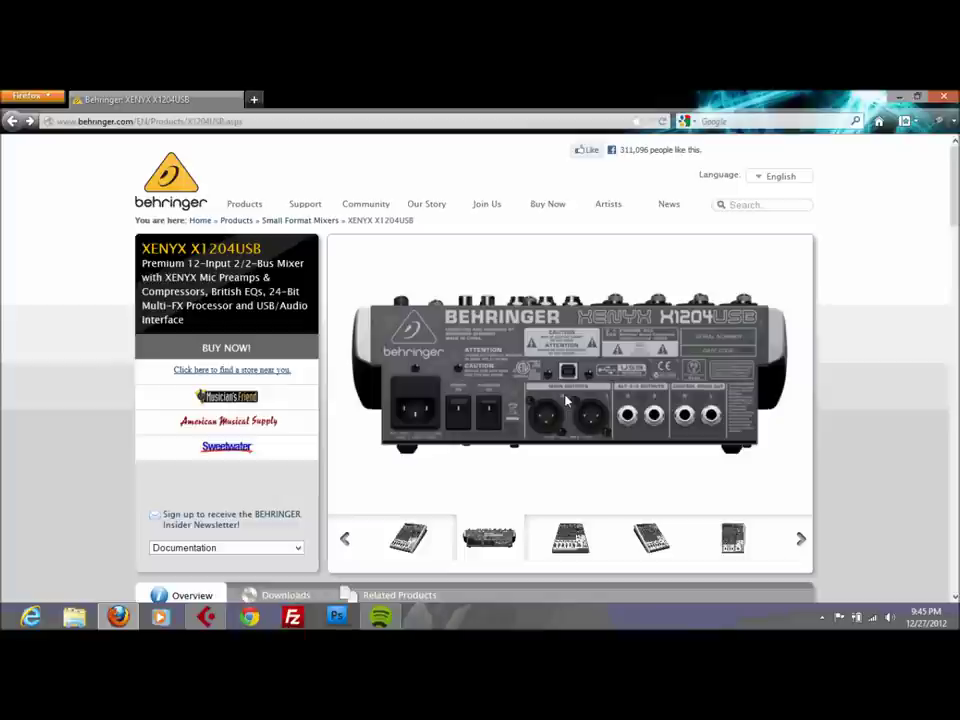
click(889, 618)
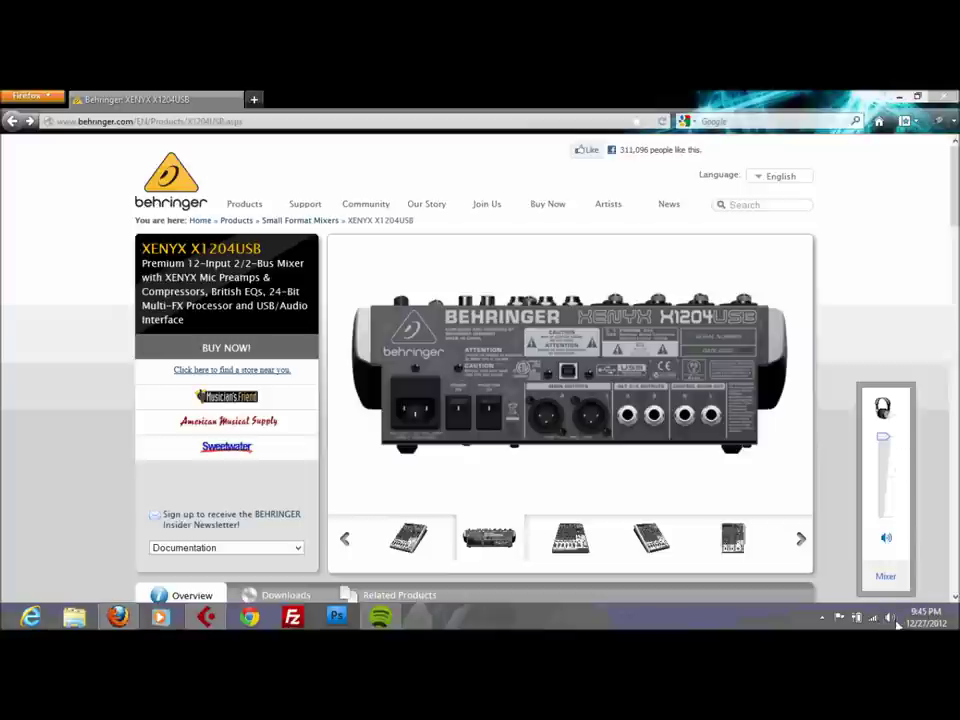
right_click(889, 619)
click(880, 558)
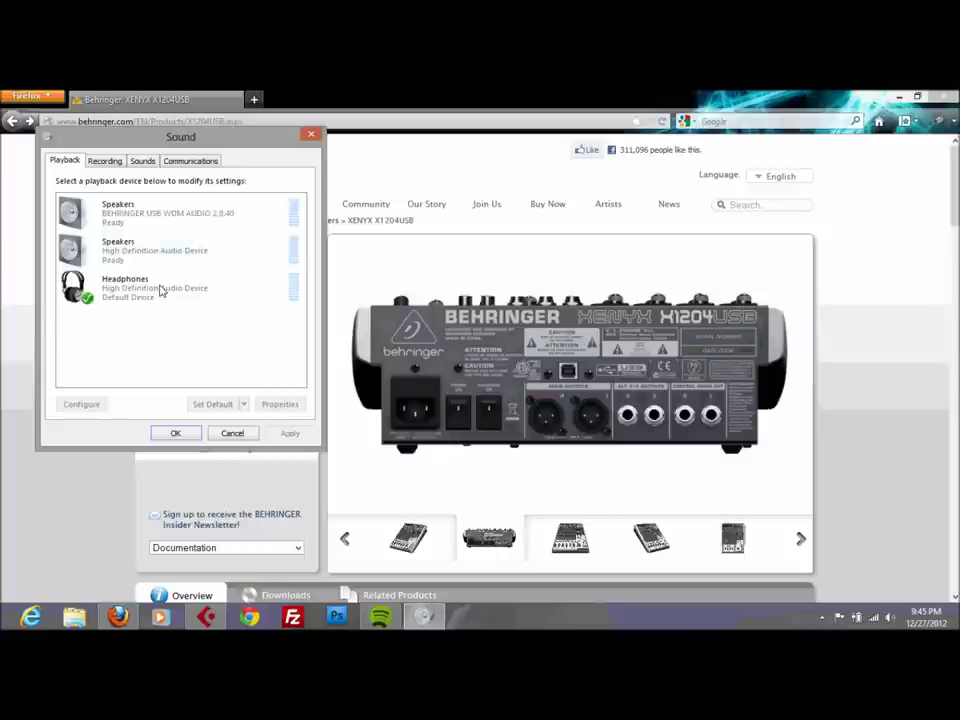
click(105, 162)
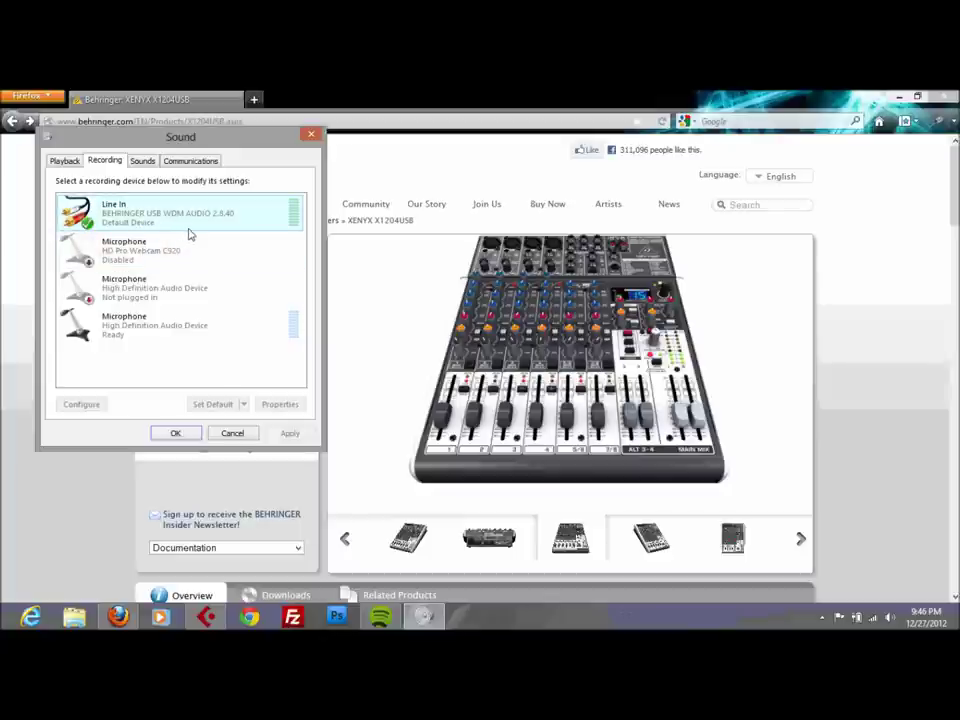
key(Escape)
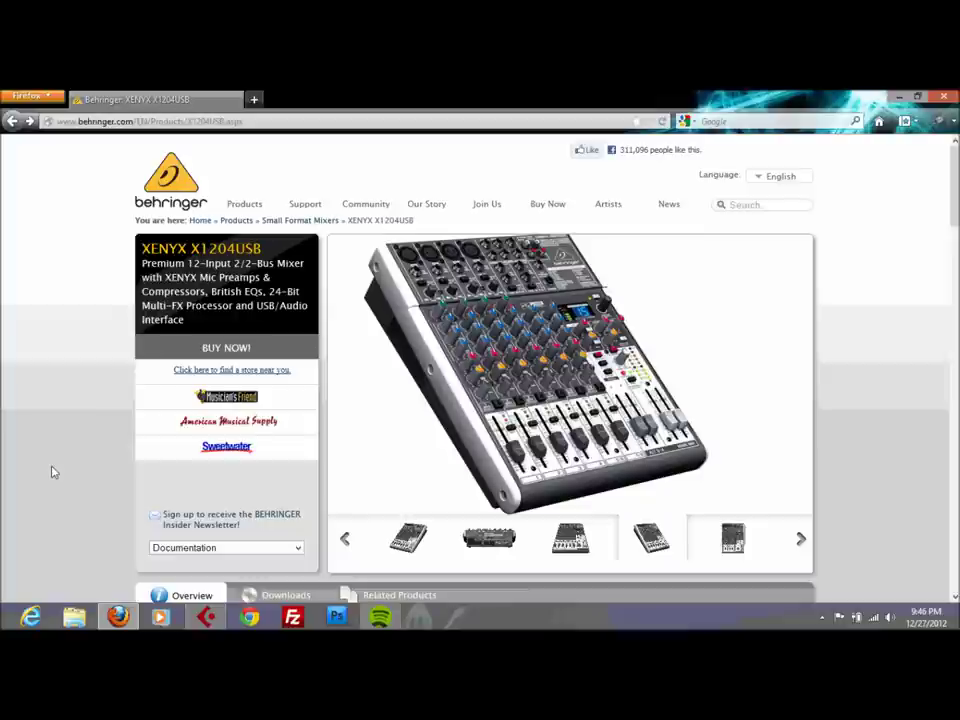
Find 'latency' in the product features and highlight the ultra-low latency driver sentence
scroll(53, 472, down, 3)
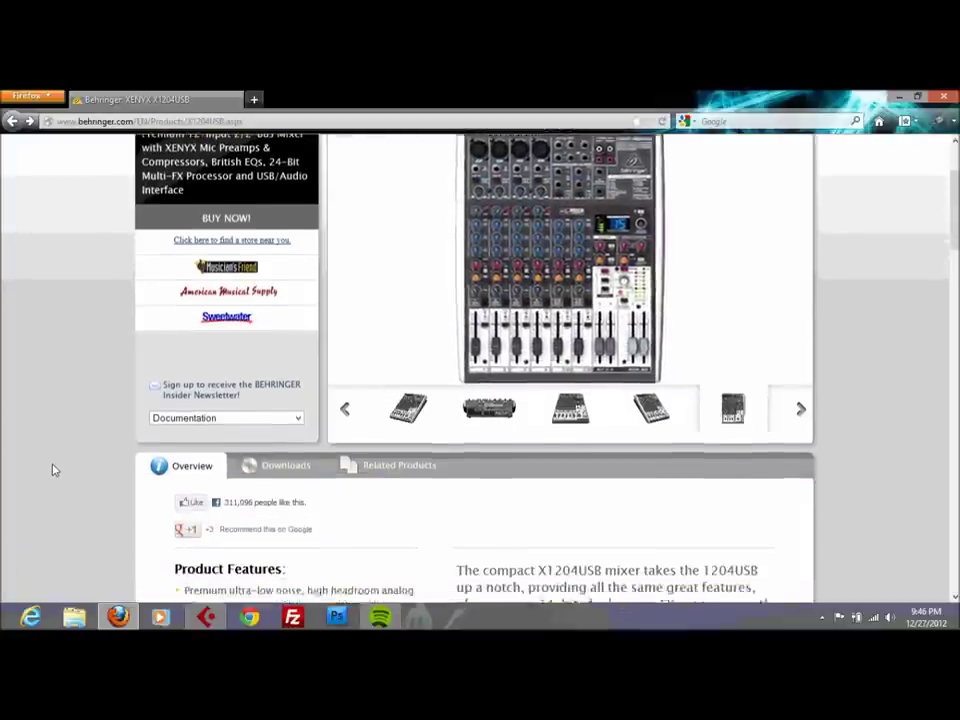
scroll(53, 470, down, 10)
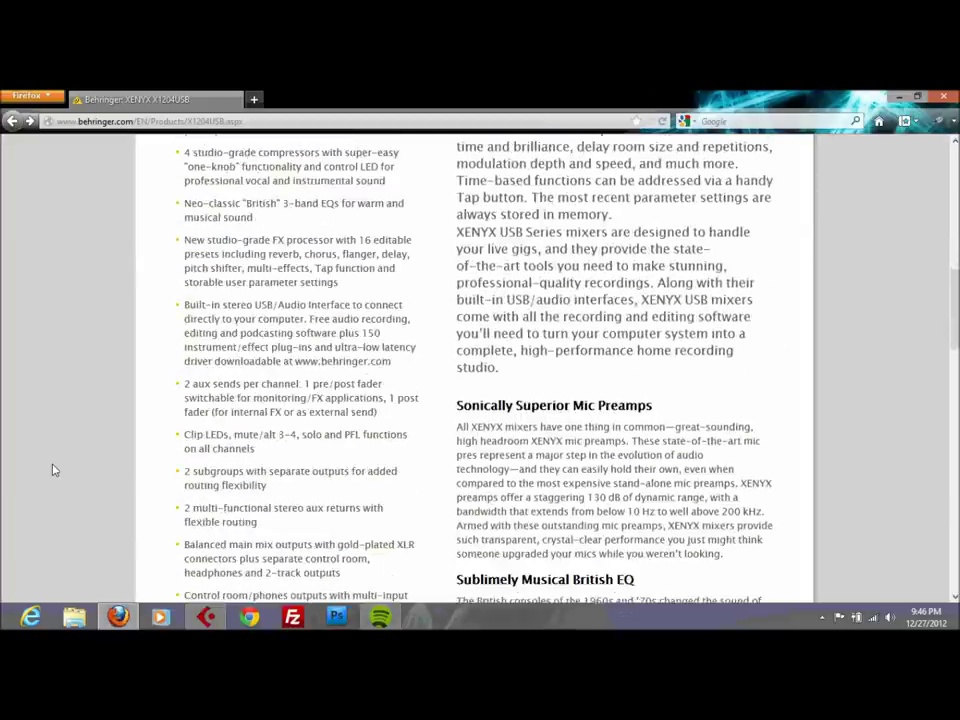
key(ctrl+f)
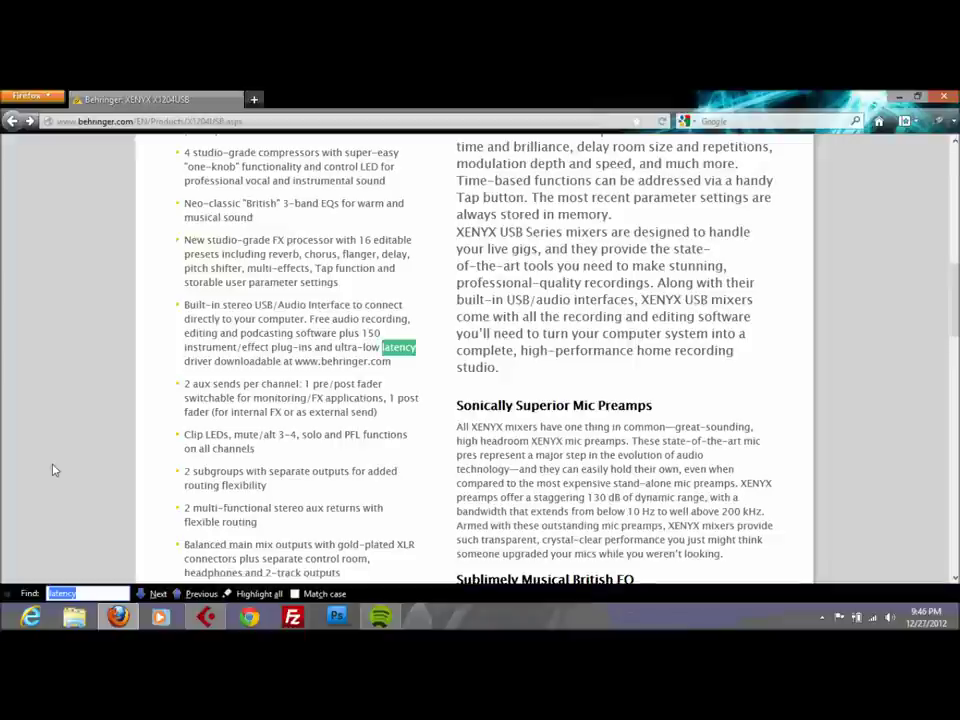
drag(335, 347, 401, 368)
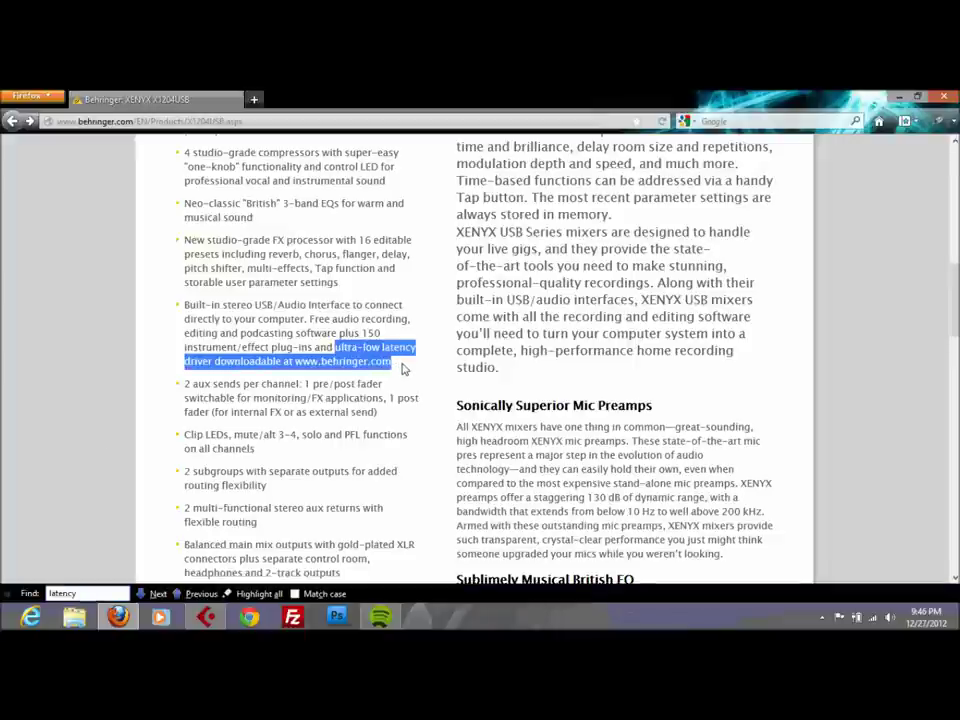
click(384, 384)
Open the product's Downloads tab and close the 'latency' find bar
scroll(384, 384, up, 10)
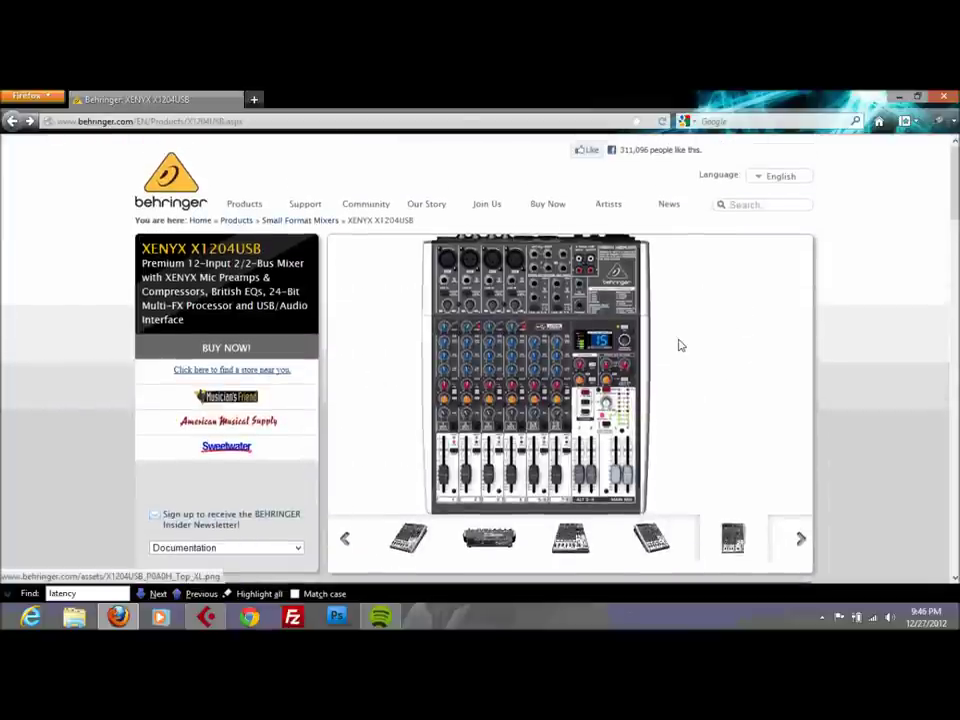
scroll(65, 442, down, 2)
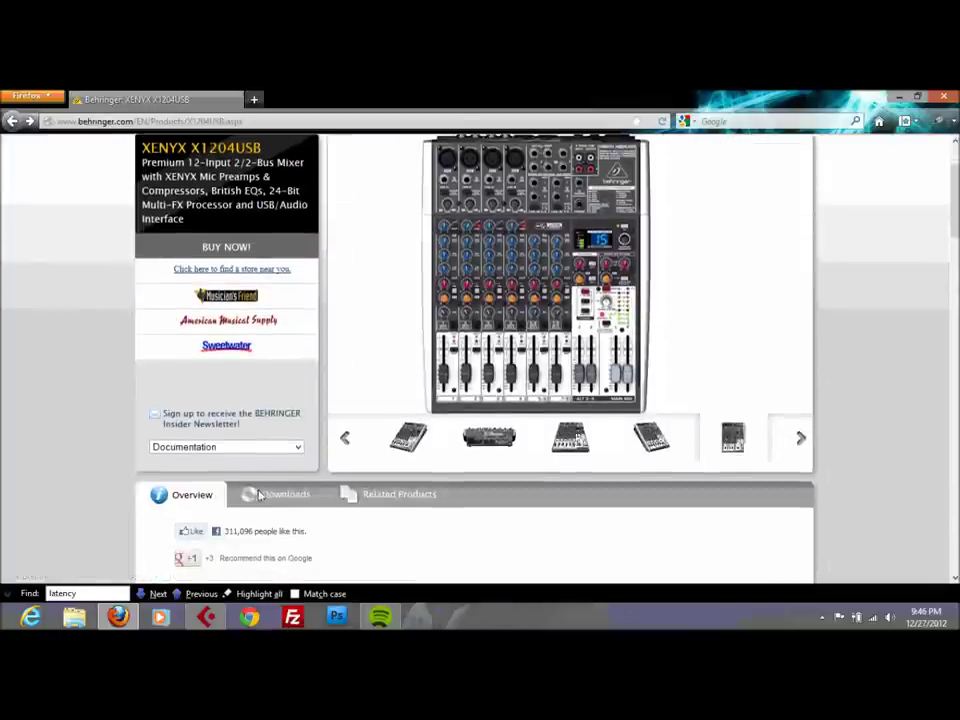
click(280, 495)
scroll(52, 460, down, 2)
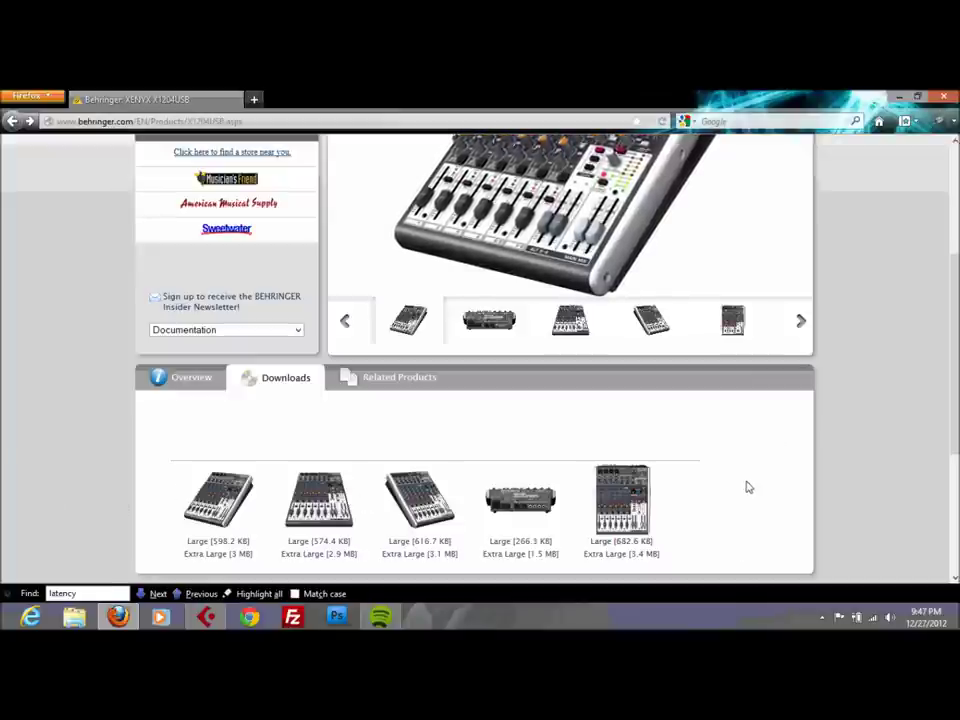
key(Escape)
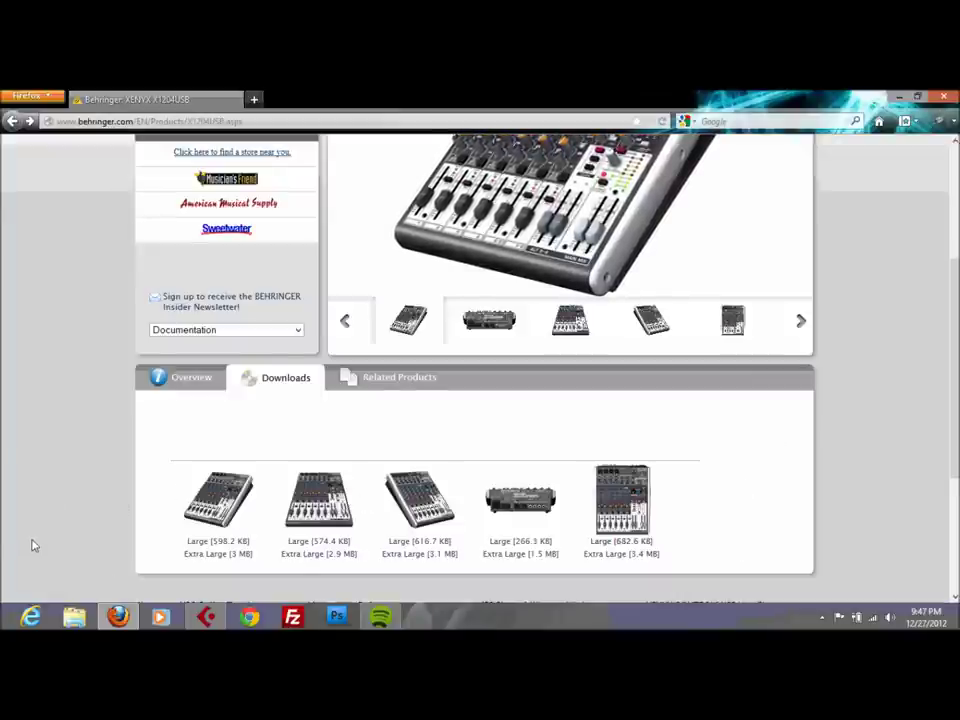
scroll(32, 546, up, 4)
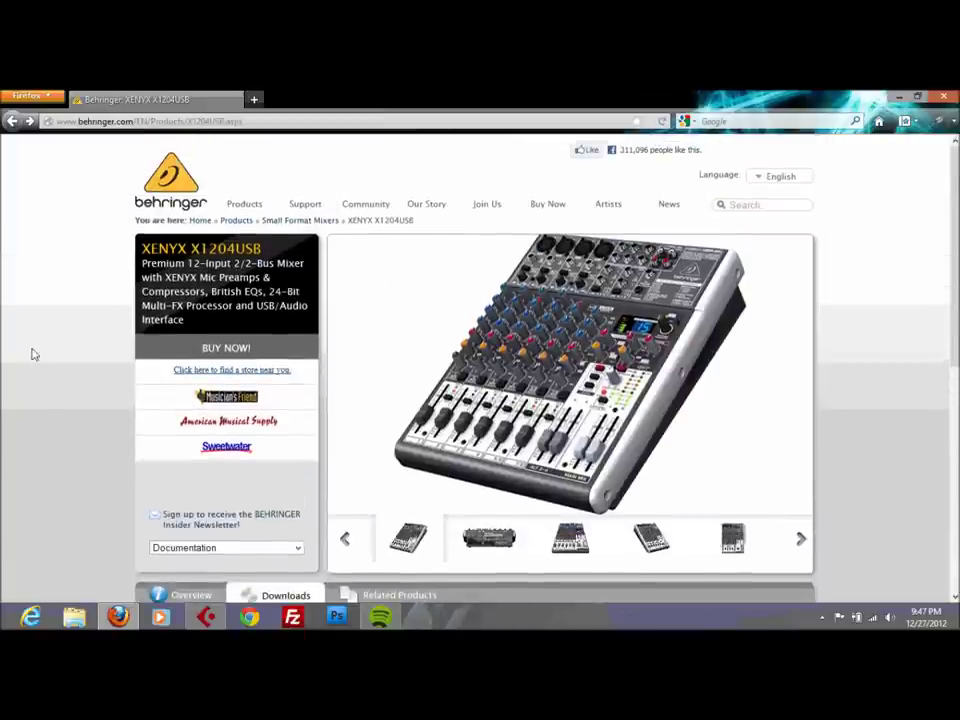
Go to Support > Downloads and Drivers > XENYX/U-Control Downloads and browse to the Drivers table
click(306, 206)
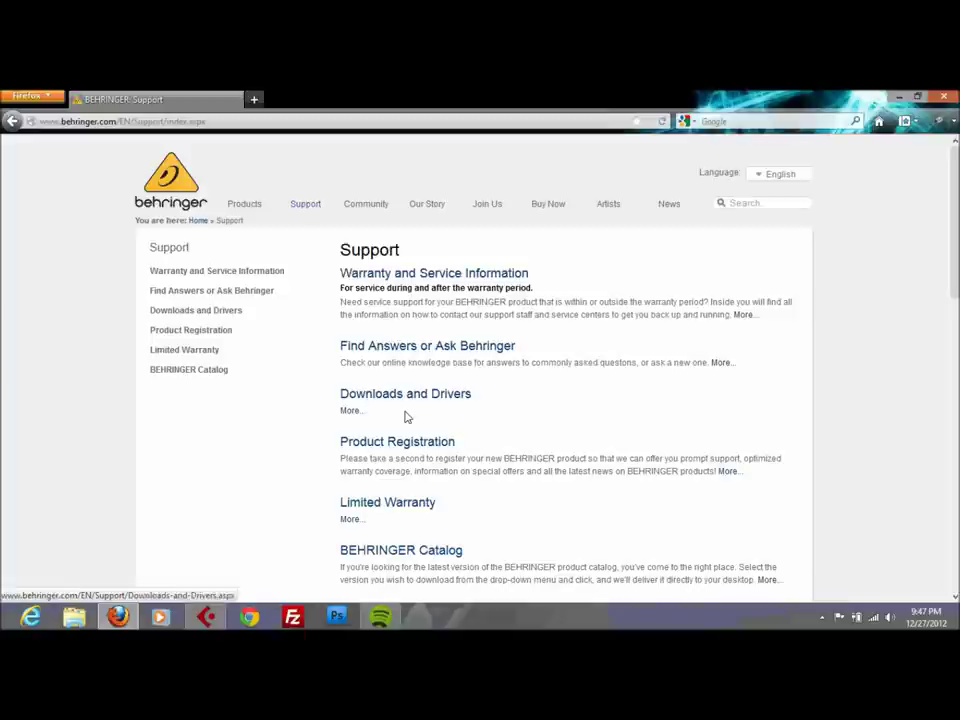
click(409, 400)
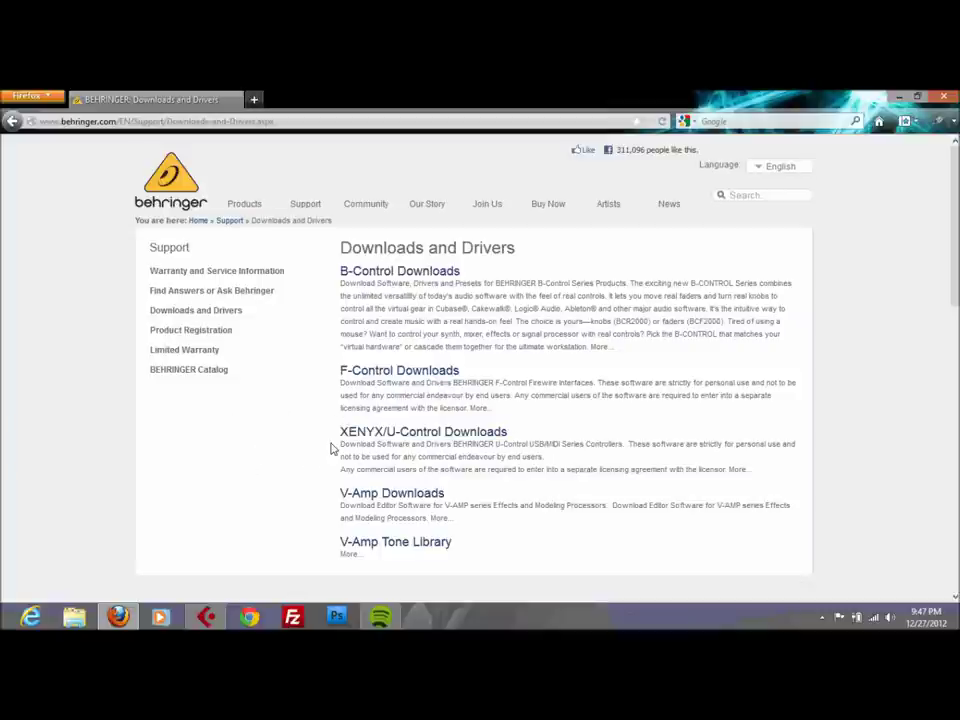
click(401, 440)
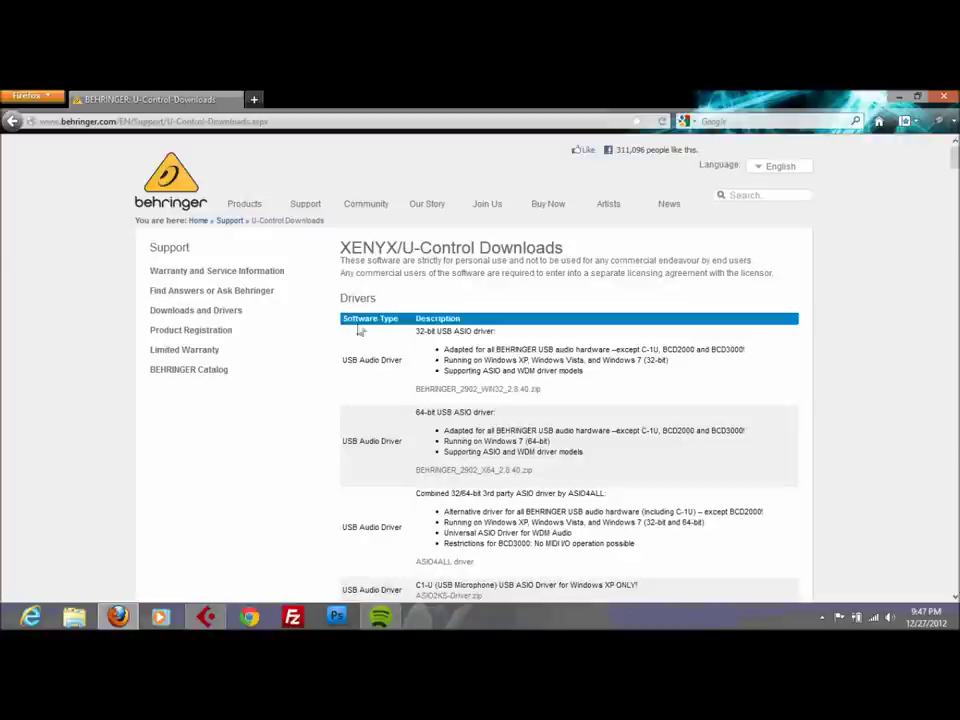
scroll(377, 422, down, 10)
scroll(377, 422, down, 10)
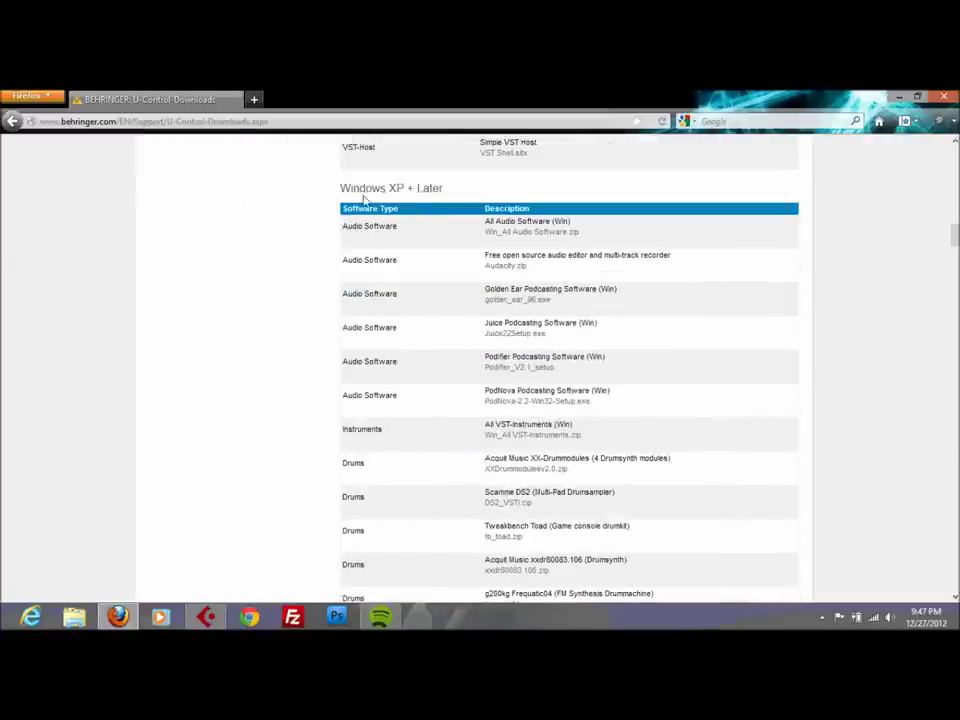
scroll(386, 253, down, 10)
scroll(389, 264, down, 5)
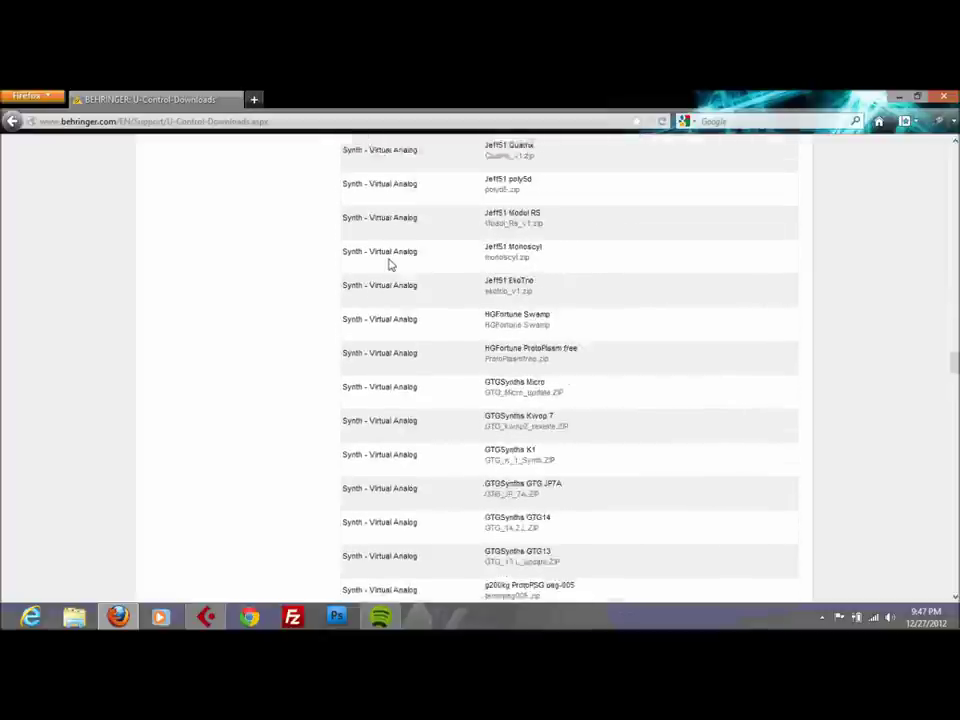
scroll(389, 264, up, 15)
scroll(390, 264, up, 10)
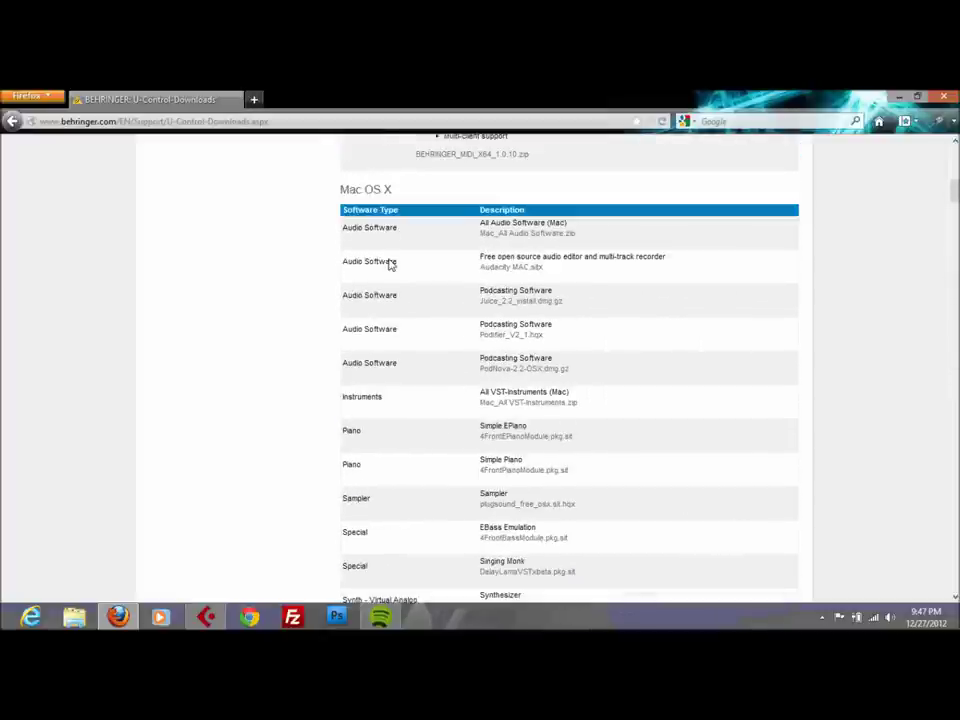
scroll(377, 368, down, 5)
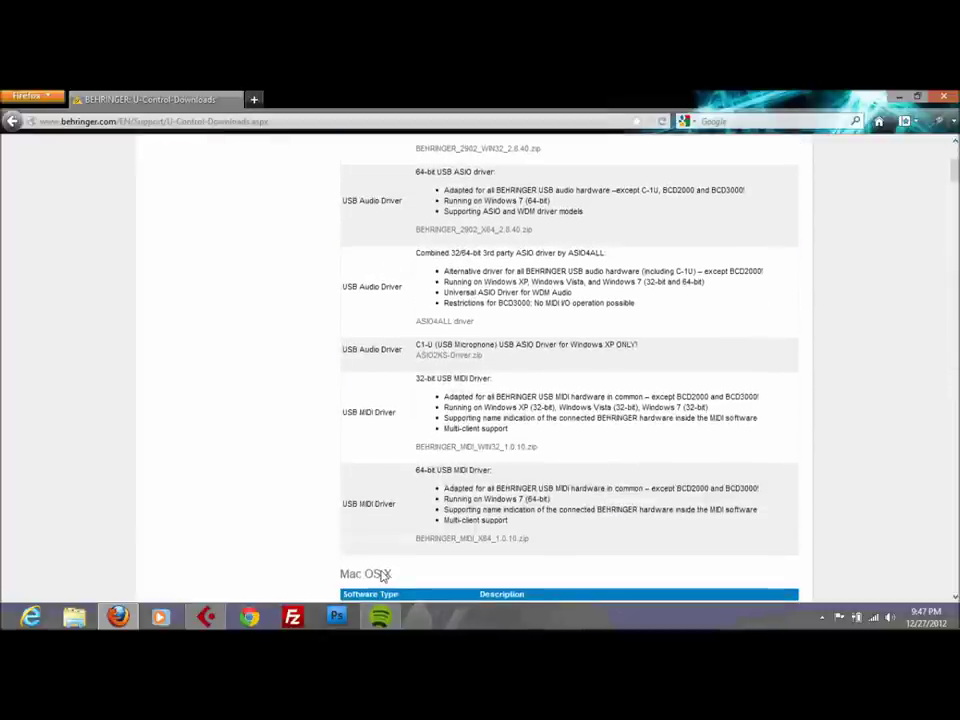
scroll(441, 352, up, 5)
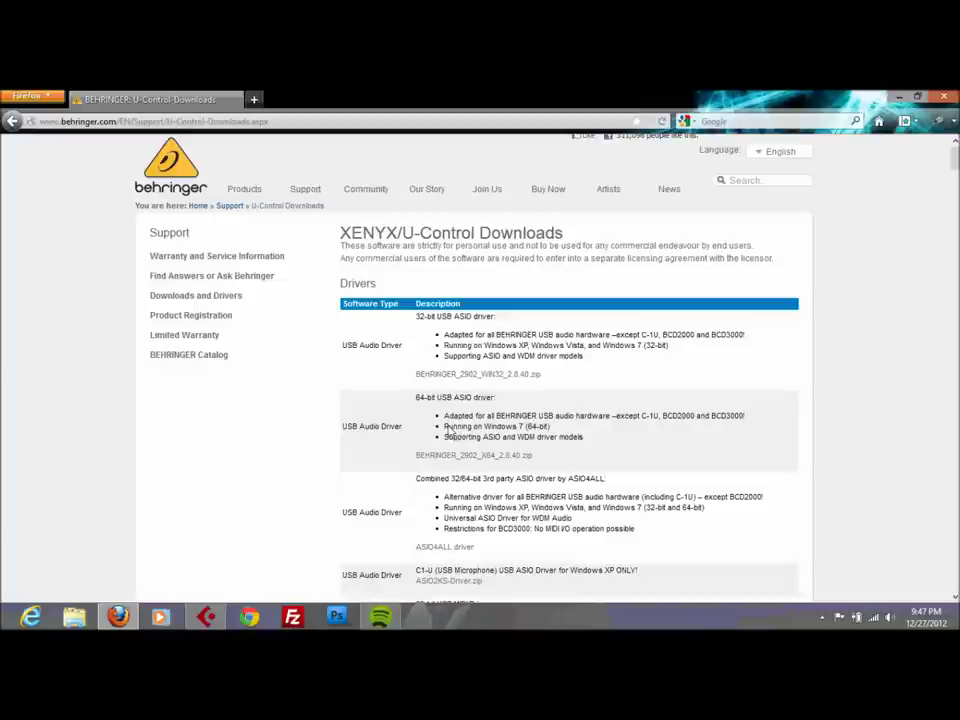
Save the 64-bit driver BEHRINGER_2902_X64_2.8.40.zip, then minimize Firefox and Cubase to reveal the desktop
drag(447, 430, 553, 433)
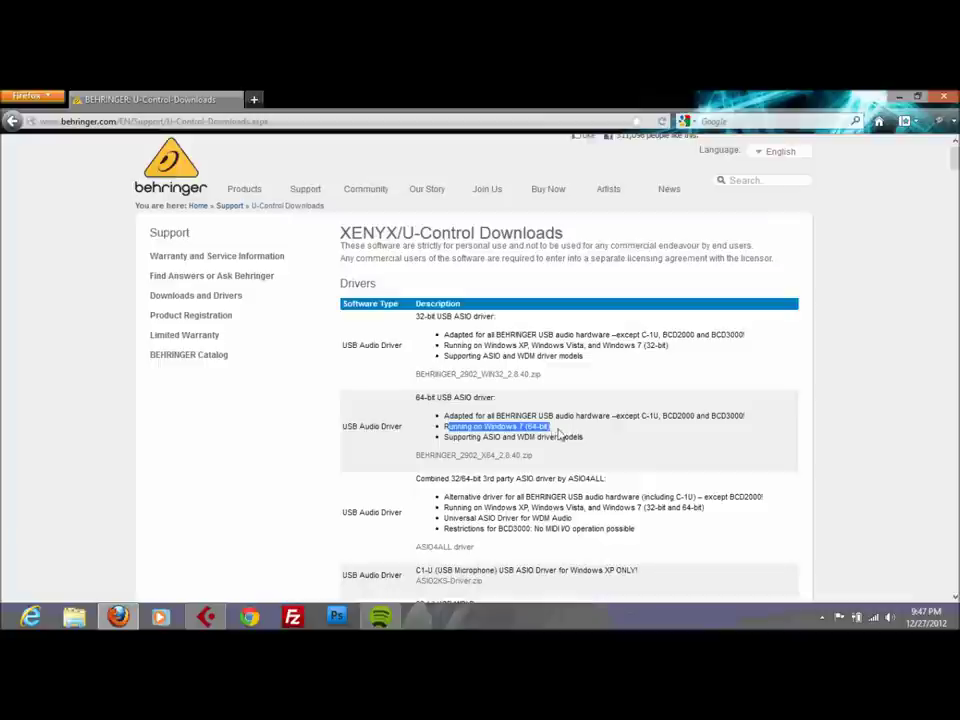
click(510, 476)
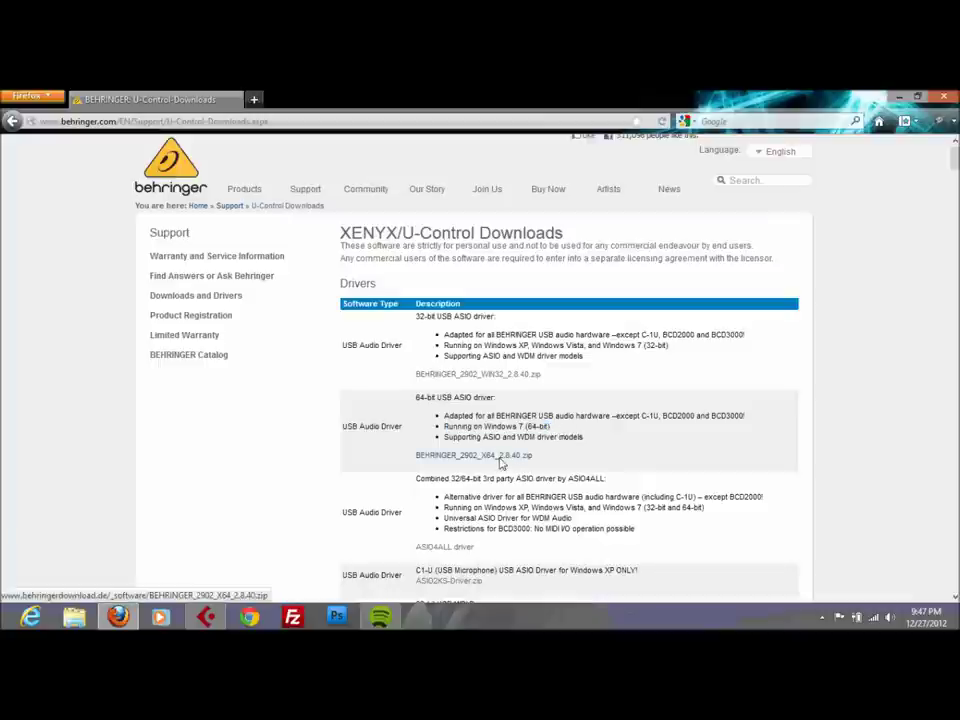
click(443, 455)
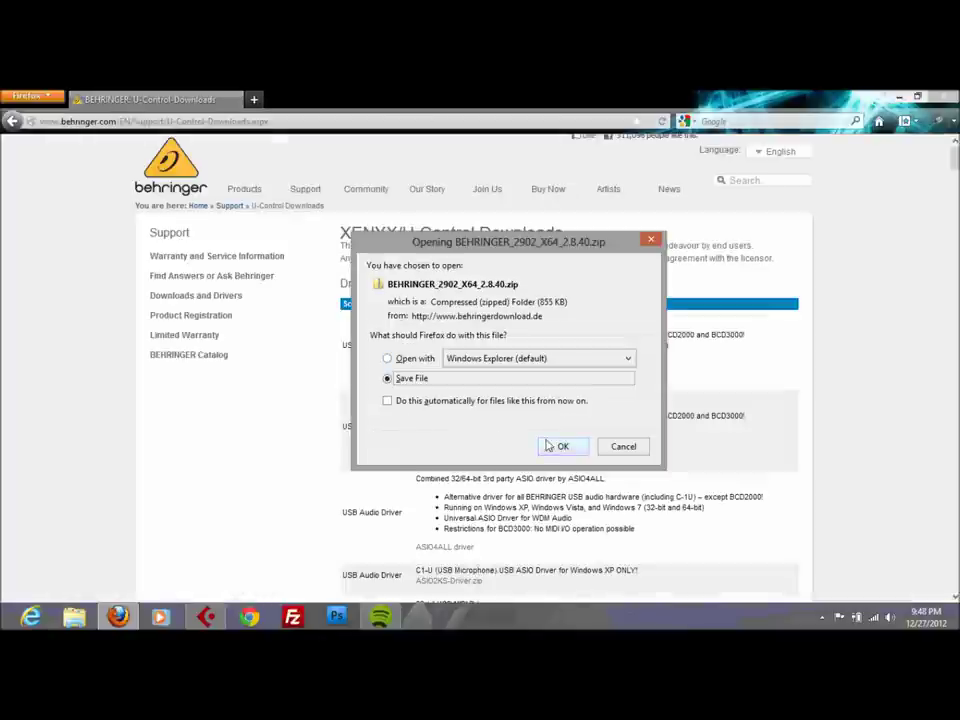
click(620, 446)
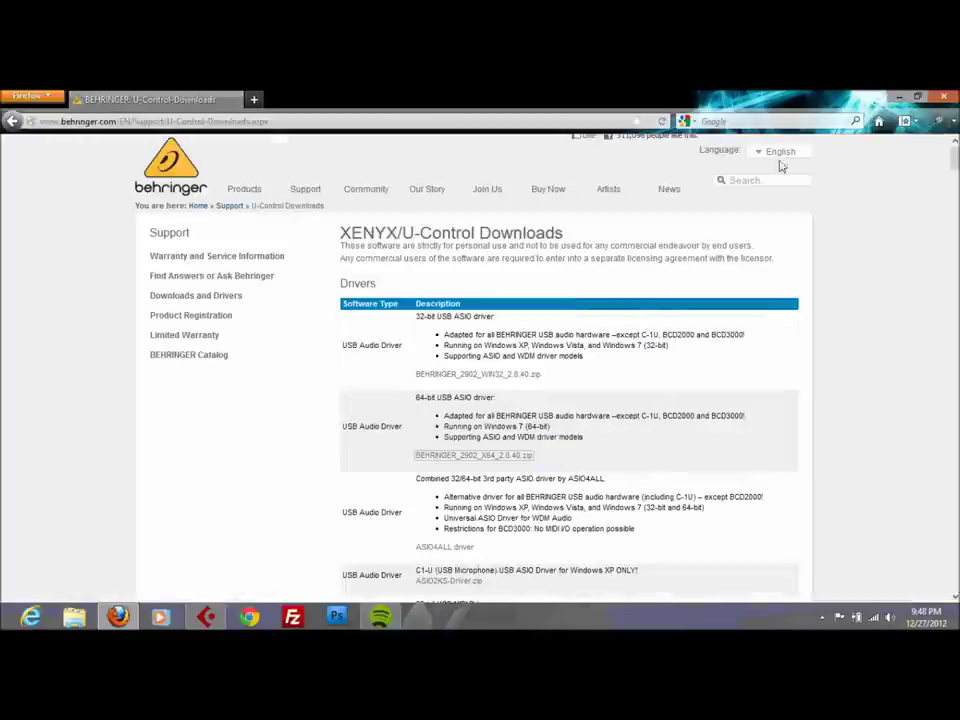
click(895, 99)
click(894, 96)
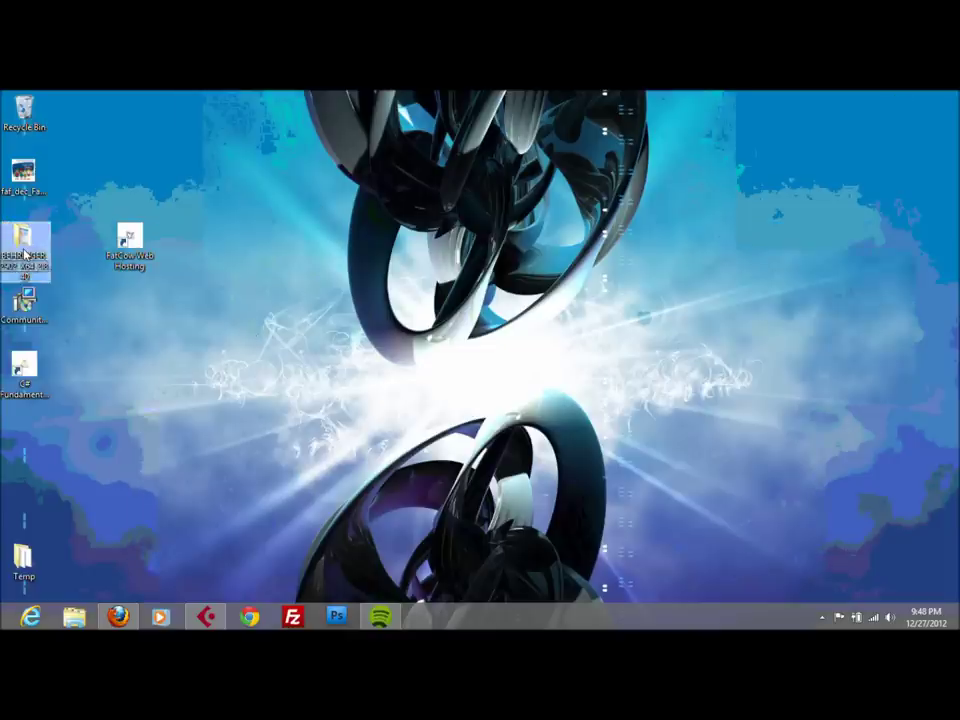
Open the BEHRINGER folder and view USB-ASIO-Driver-WIN64_ReadMe.txt in WordPad
key(Return)
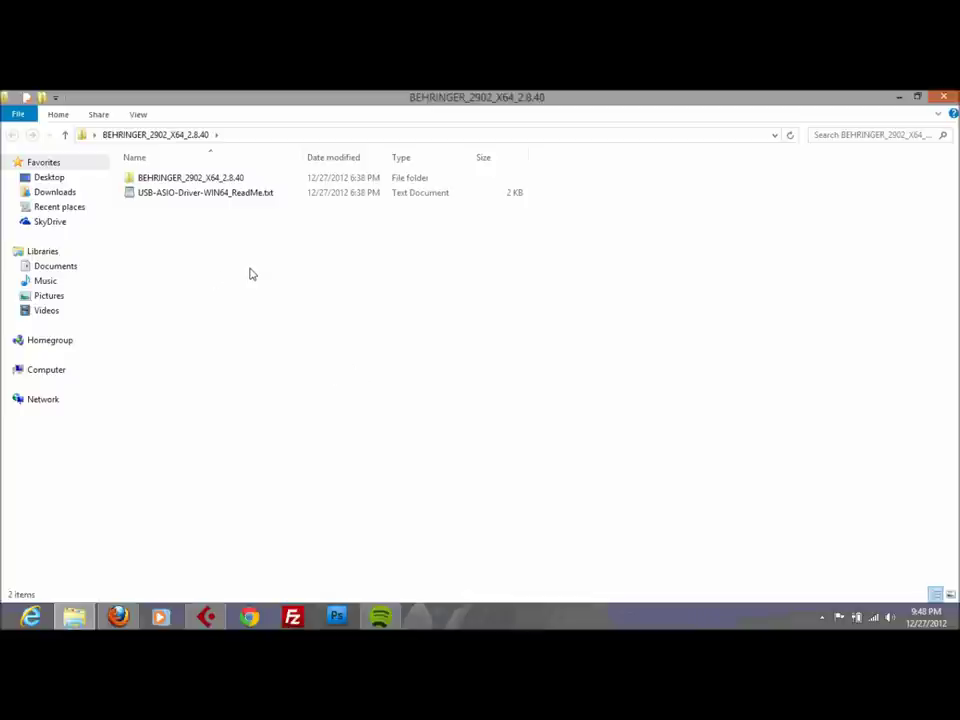
click(236, 197)
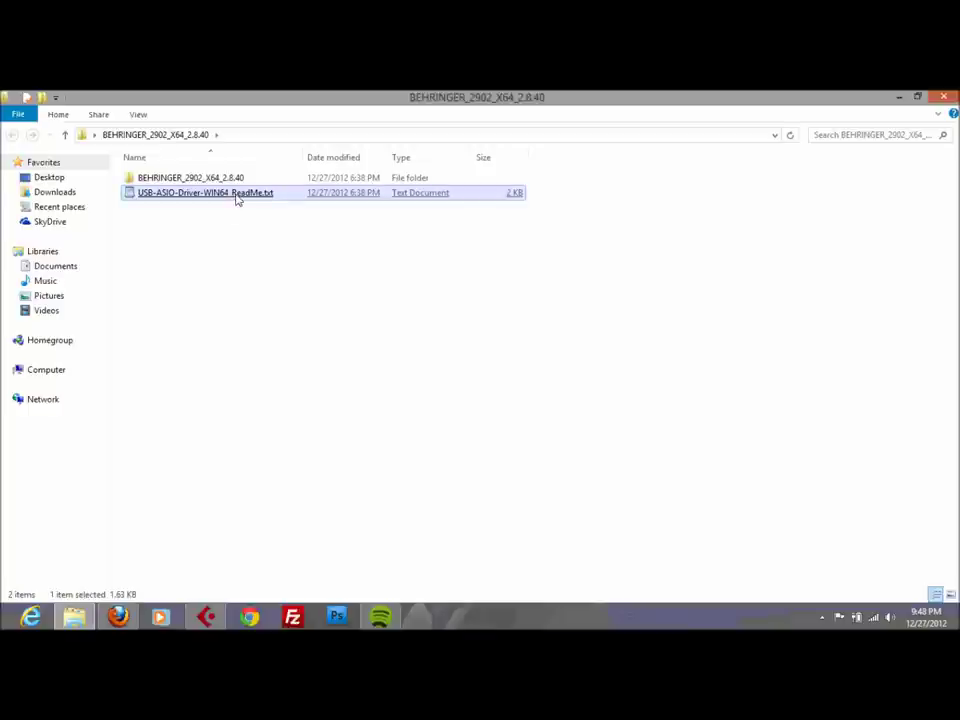
double_click(236, 197)
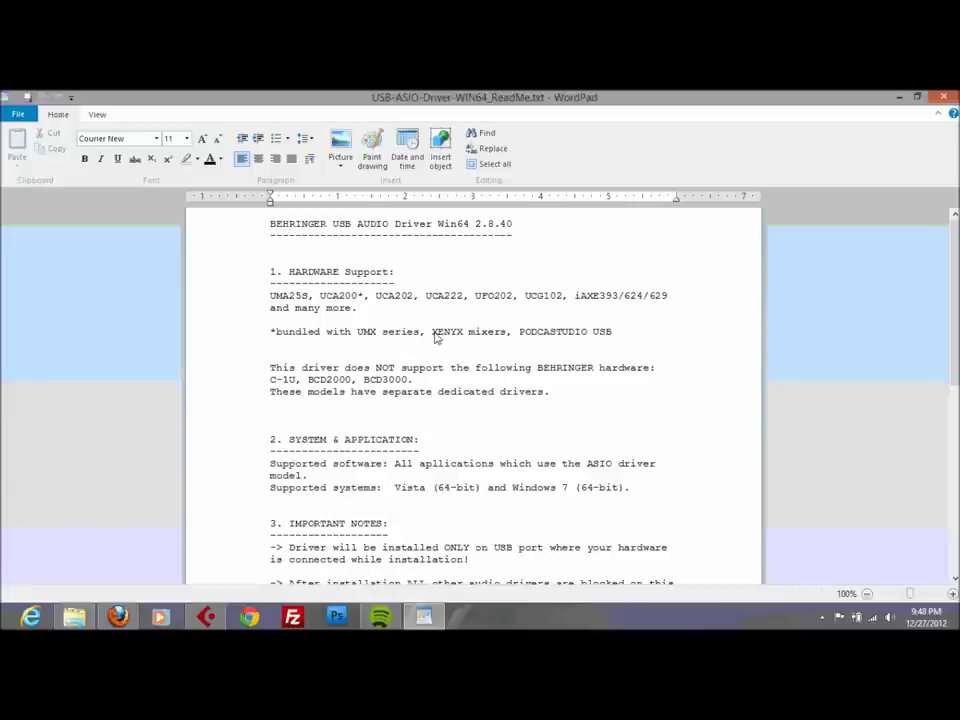
Review the readme's supported XENYX mixers and Installation section, then close WordPad
drag(434, 332, 483, 336)
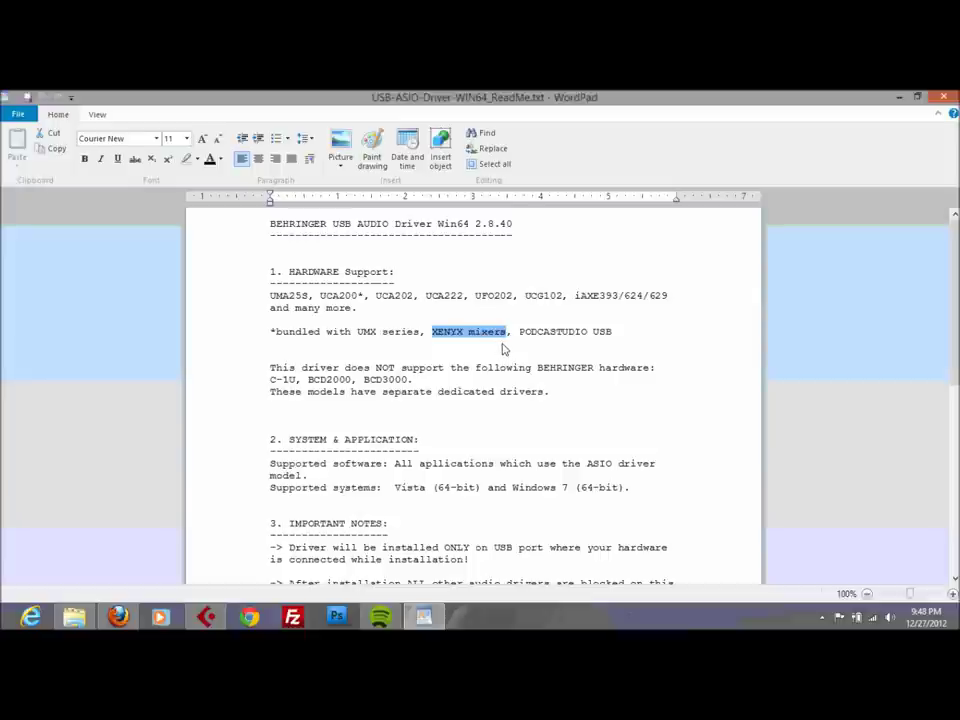
click(503, 346)
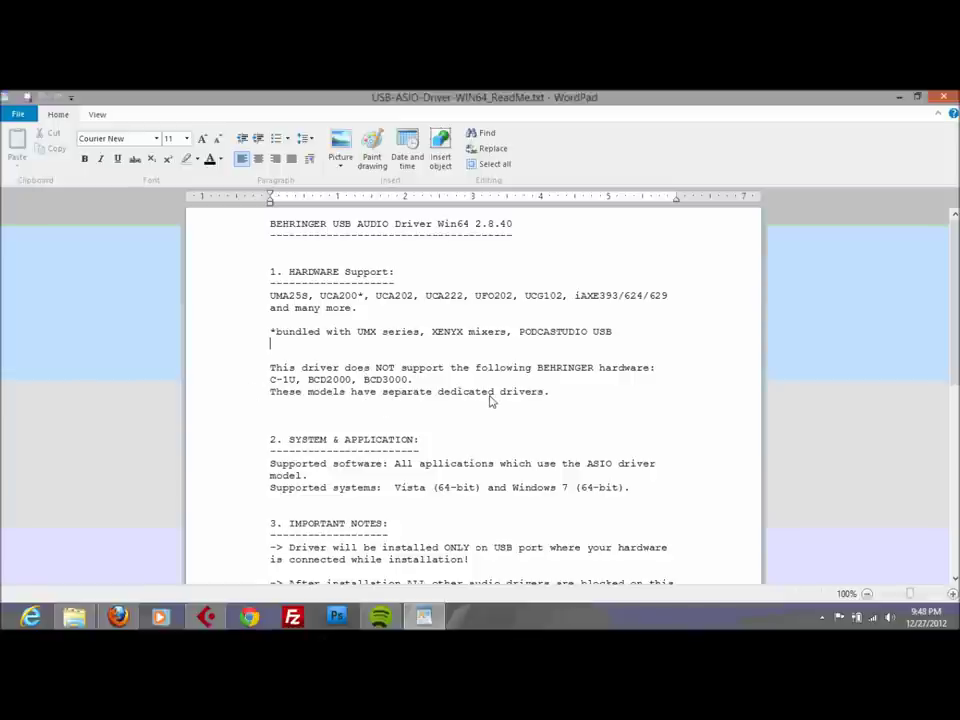
scroll(495, 415, down, 10)
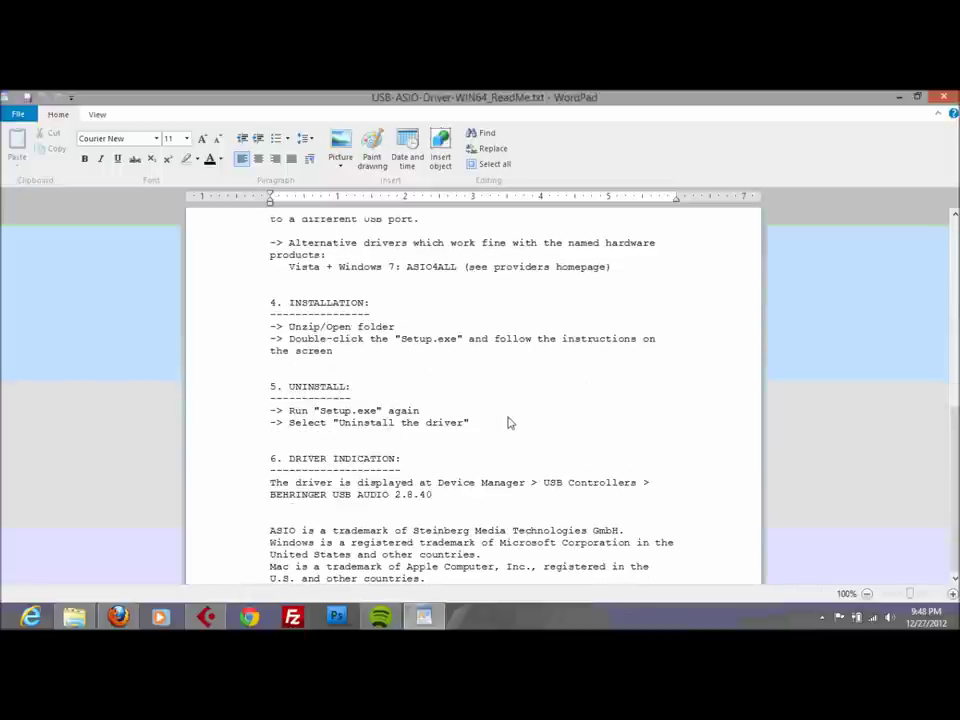
click(941, 100)
Open the BEHRINGER_2902_X64_2.8.40 driver subfolder
click(257, 360)
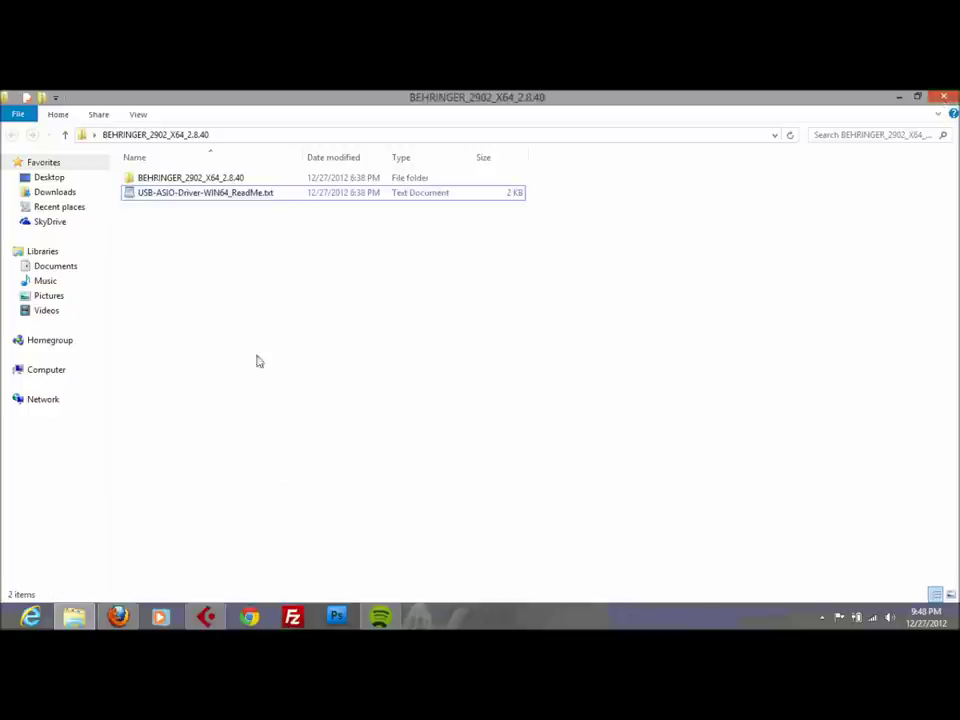
click(207, 199)
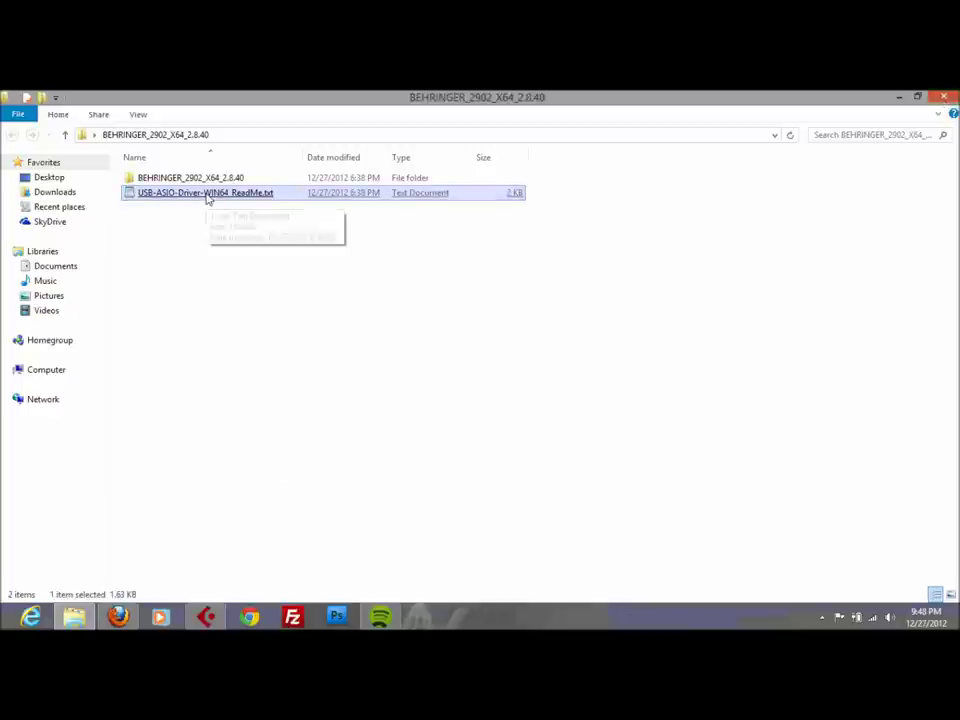
click(204, 180)
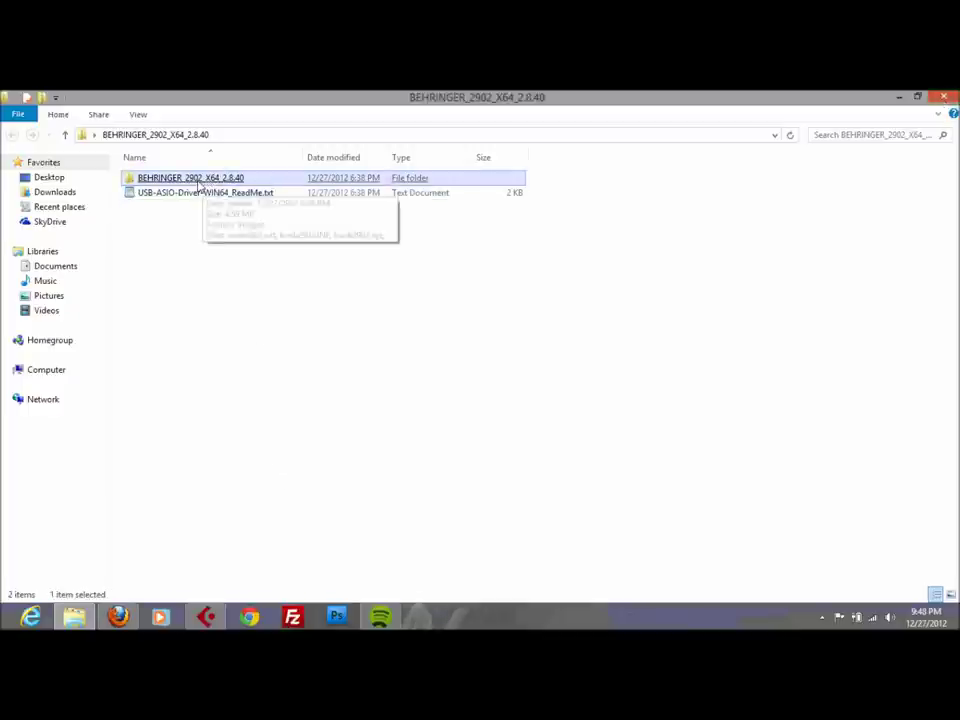
double_click(199, 185)
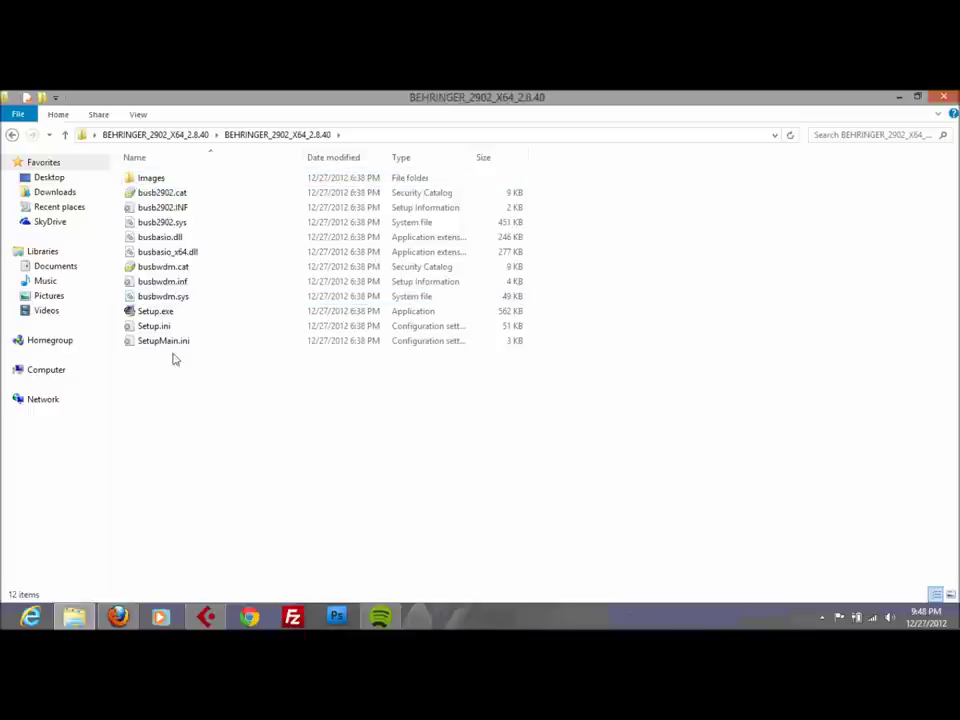
Launch Setup.exe with English as the installer language, then close the setup menu
click(163, 313)
double_click(163, 316)
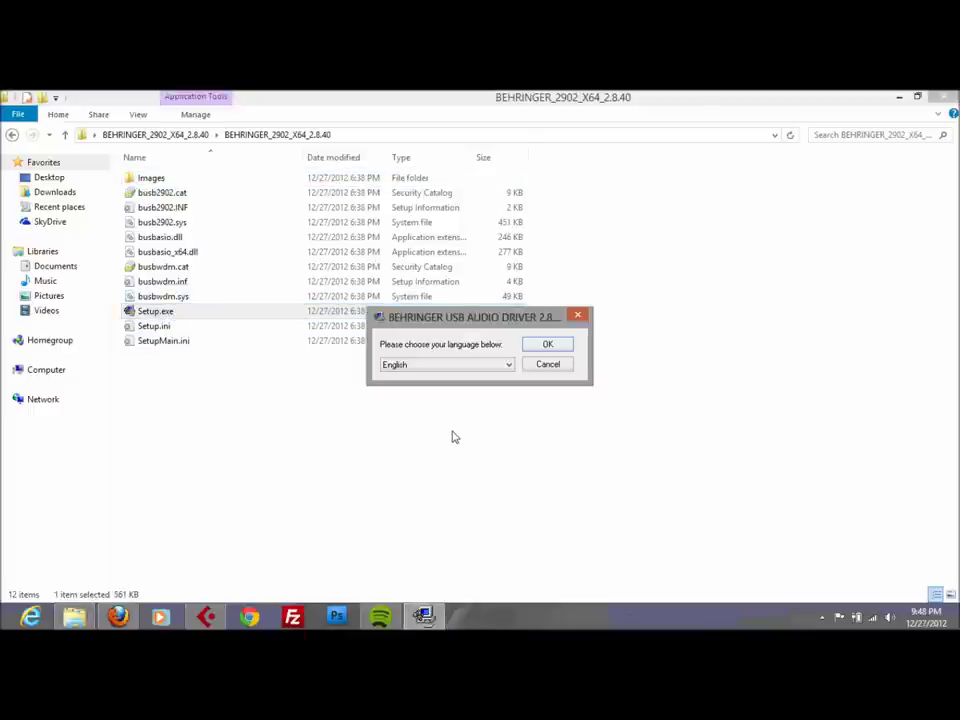
click(537, 348)
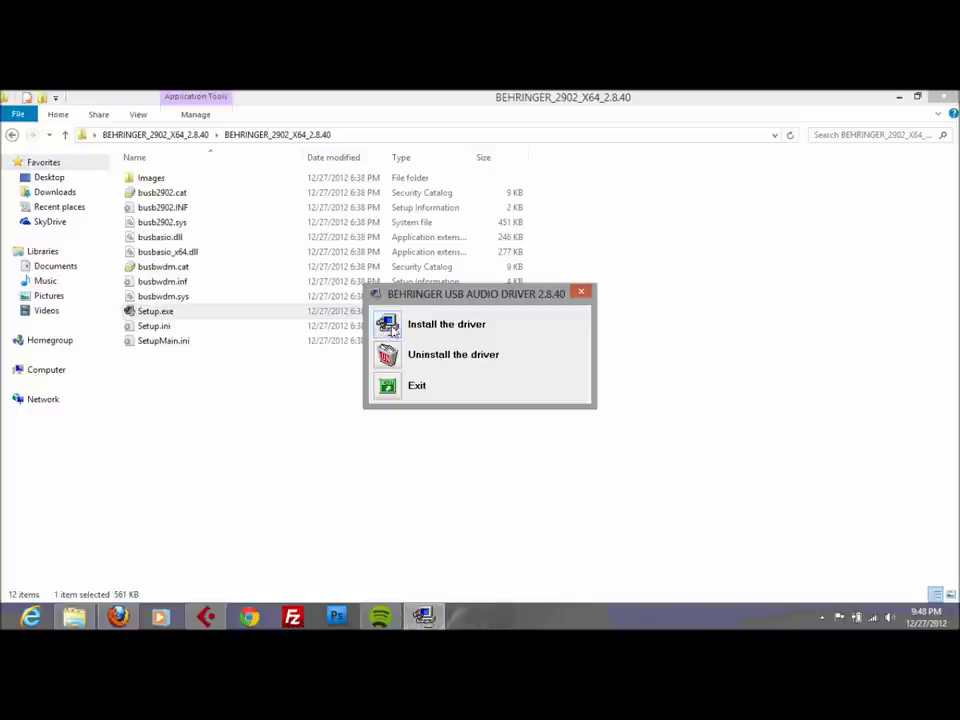
click(585, 294)
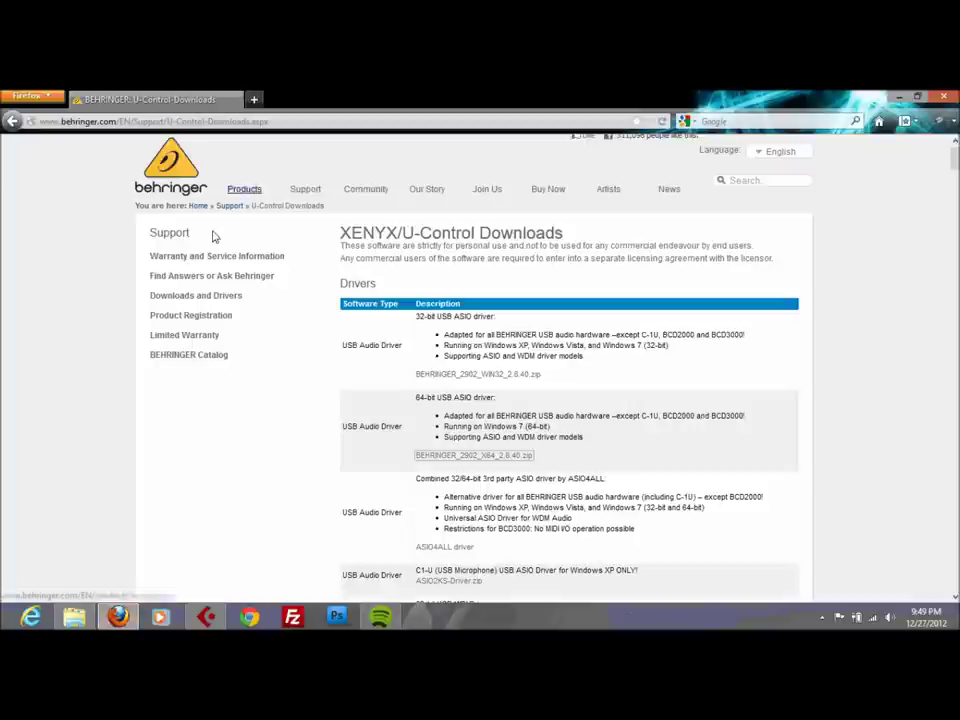
Visit Downloads and Drivers, return to the XENYX X1204USB page, then minimize Firefox
click(165, 296)
key(alt+Left)
key(alt+Left)
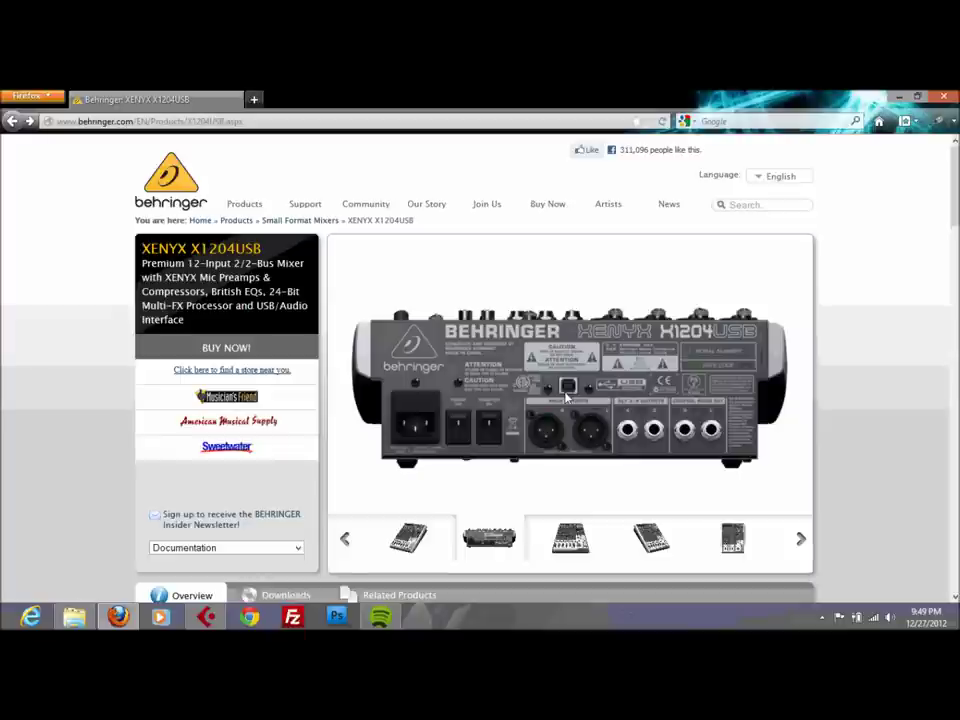
click(895, 99)
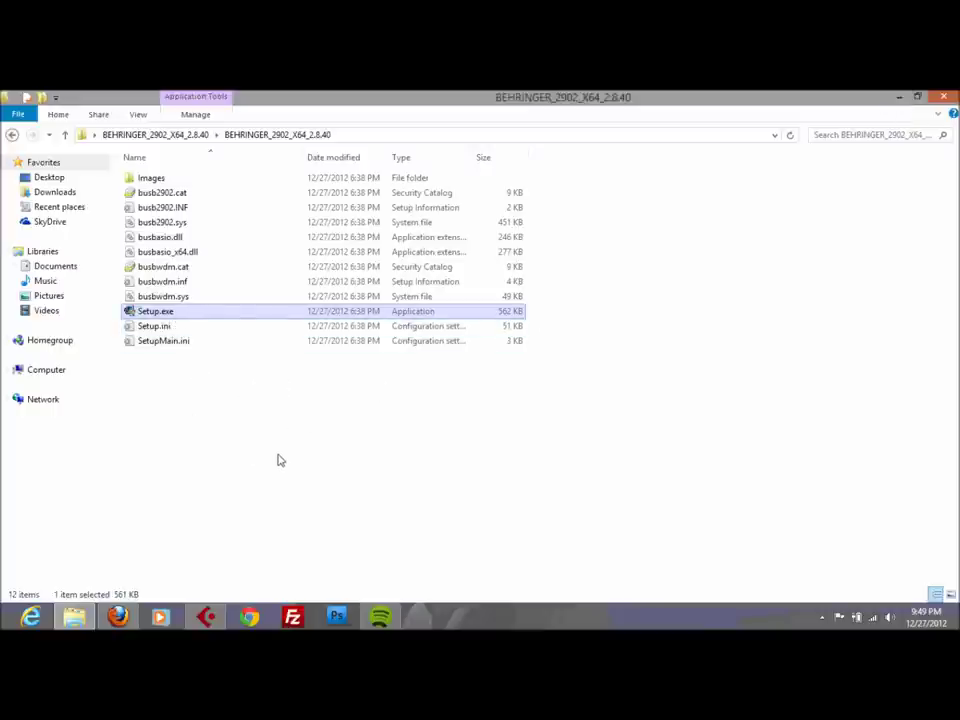
Deselect Setup.exe and close the BEHRINGER driver folder window
click(317, 499)
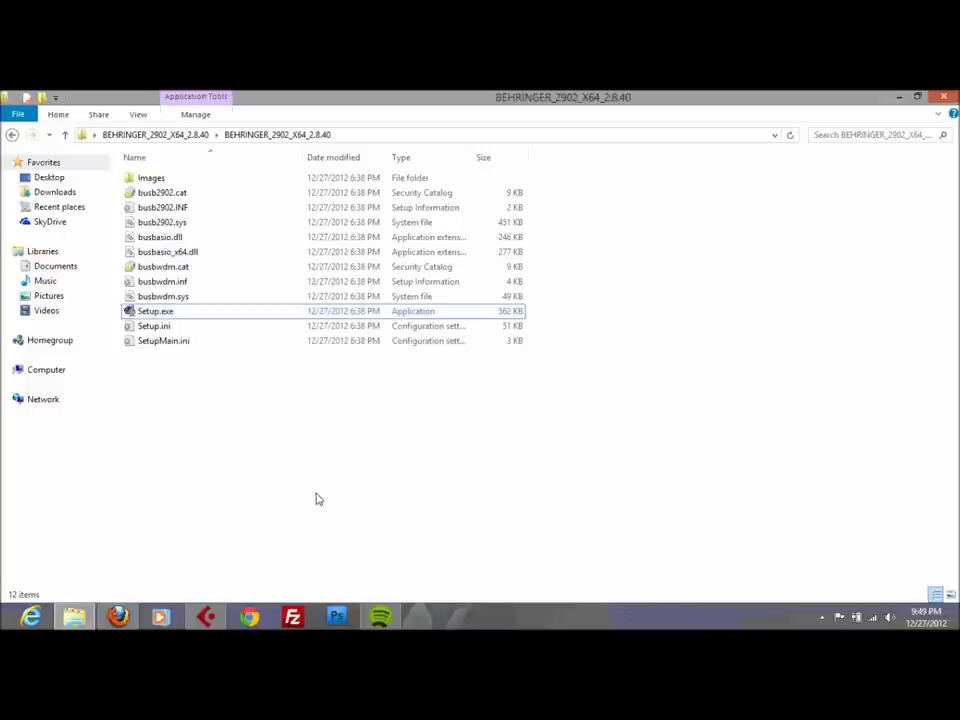
click(943, 97)
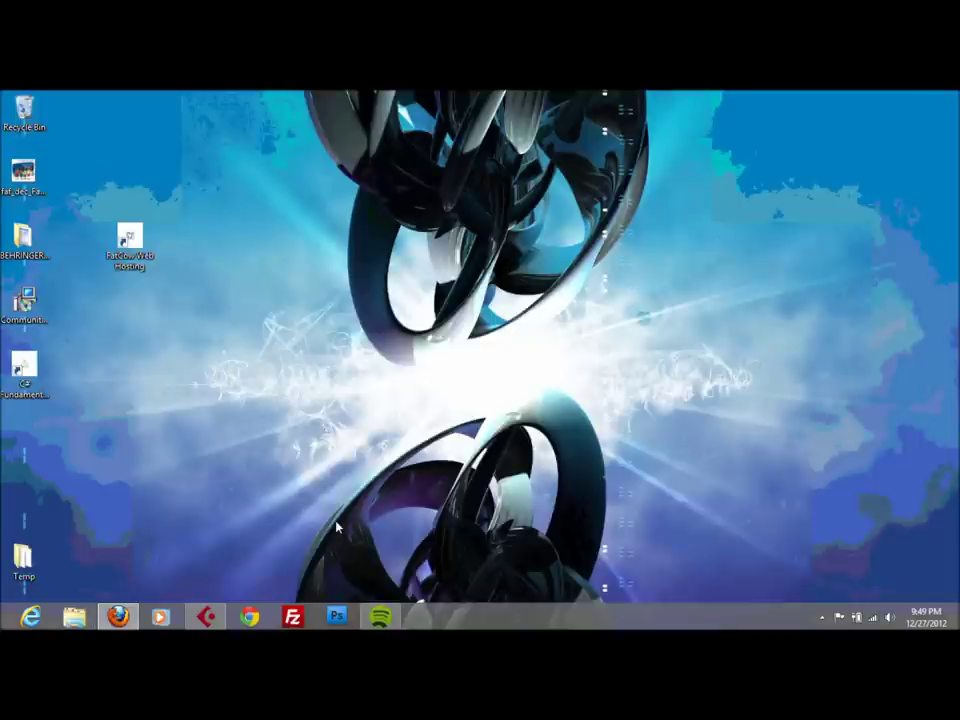
Restore the Cubase LE 4 main window from the taskbar
click(212, 620)
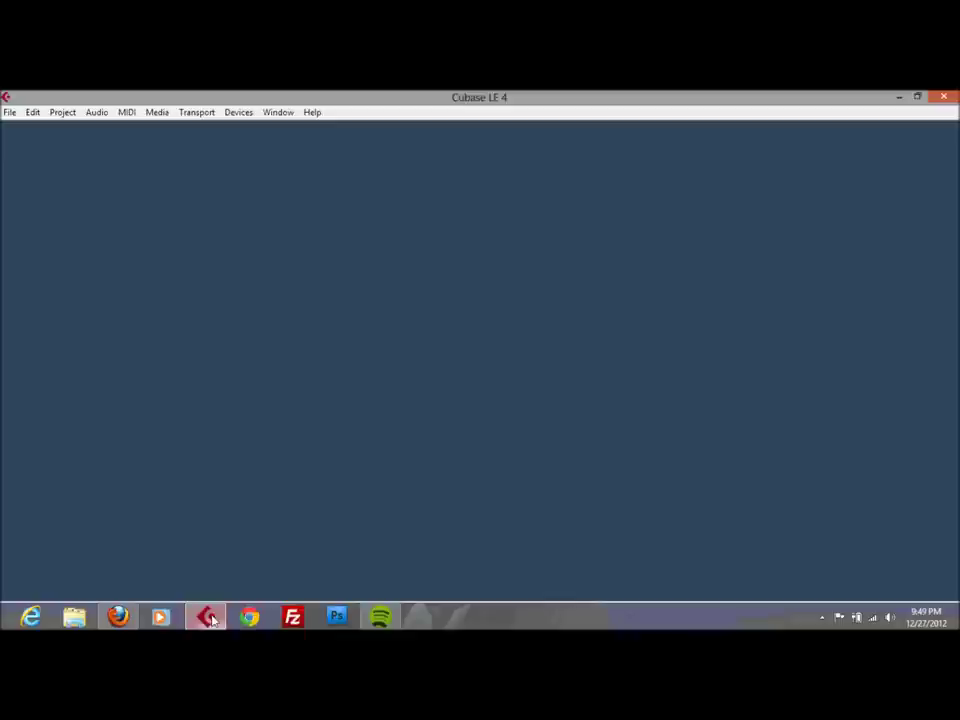
Change the VST Audio System ASIO driver from ASIO4ALL v2 to BEHRINGER USB AUDIO, then reopen Device Setup to check it
click(237, 113)
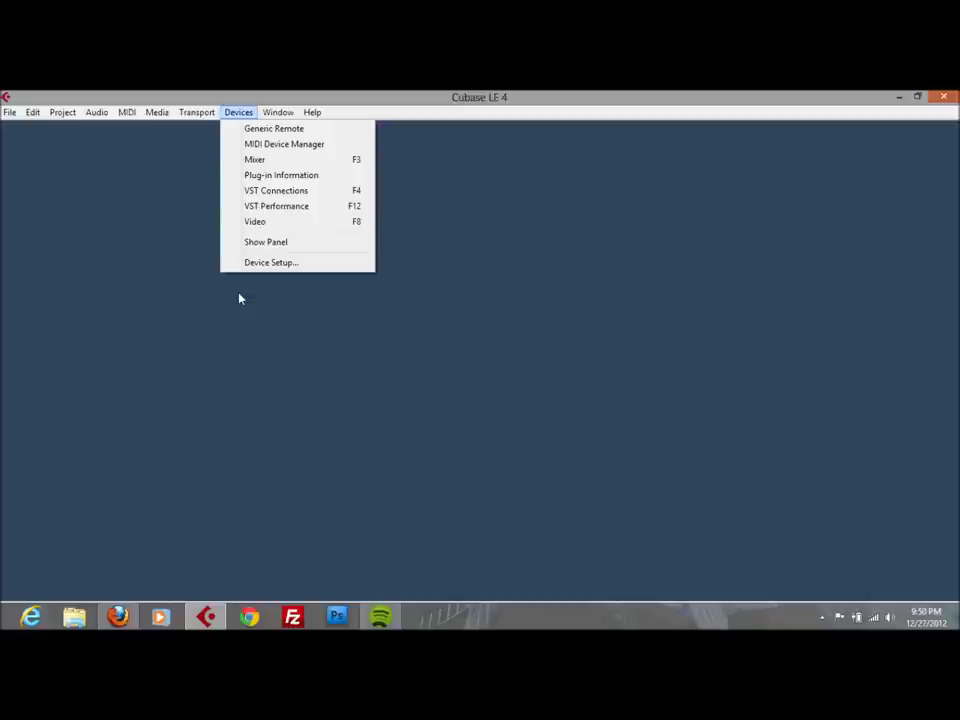
click(262, 264)
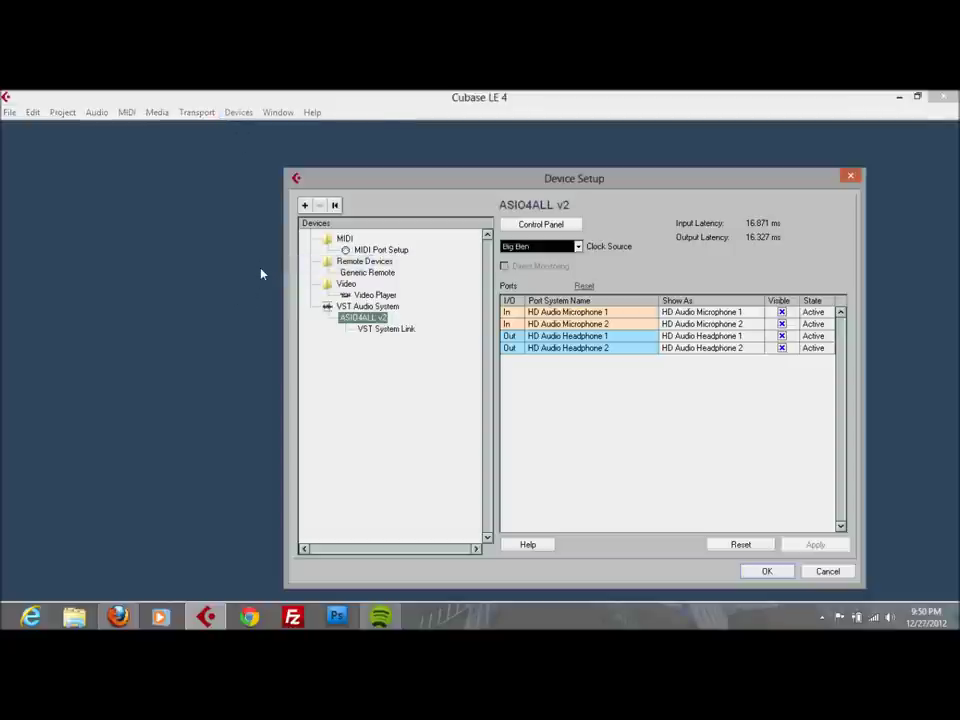
click(366, 306)
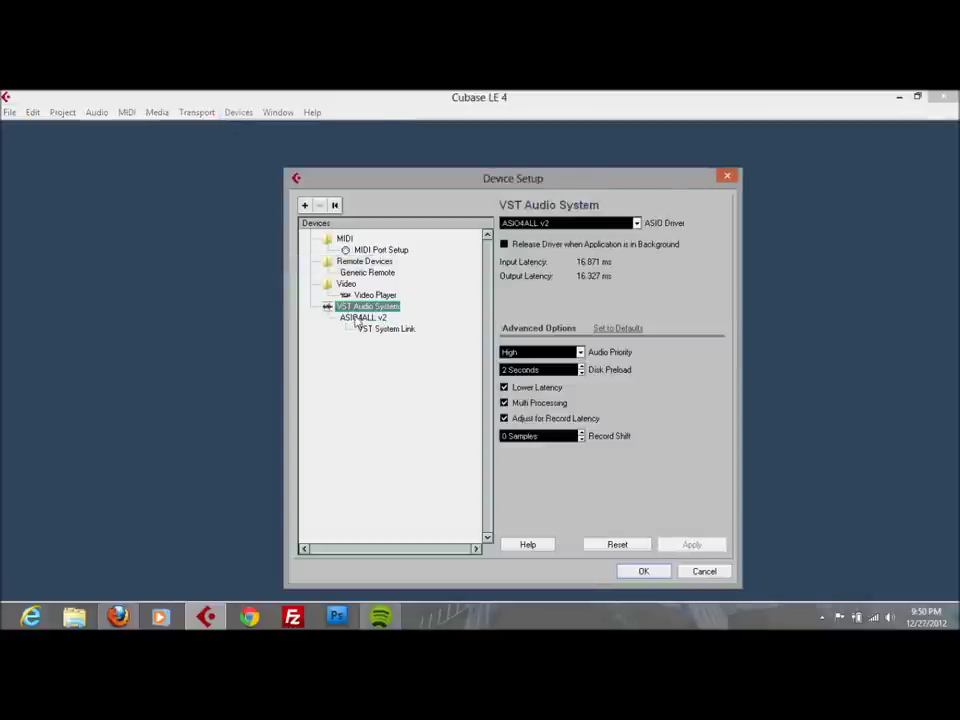
click(590, 224)
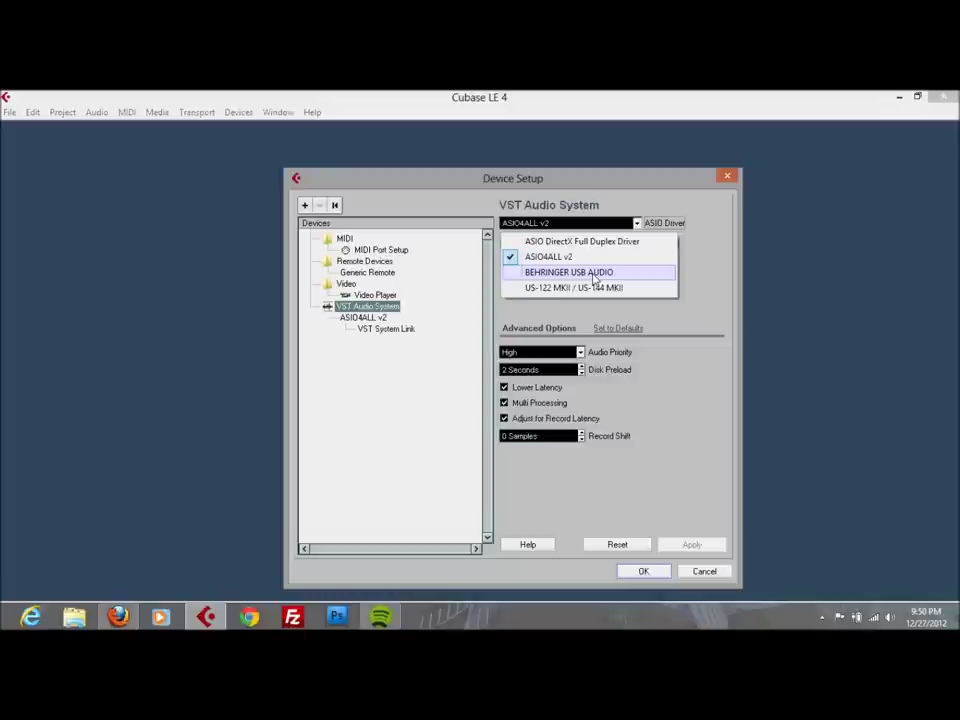
click(594, 273)
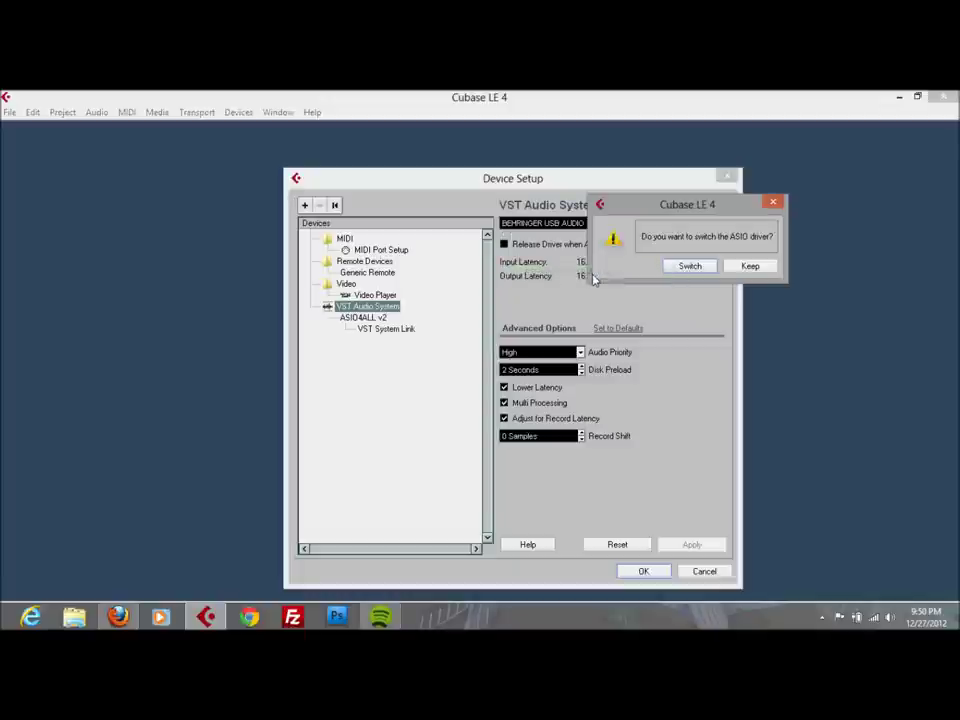
click(689, 267)
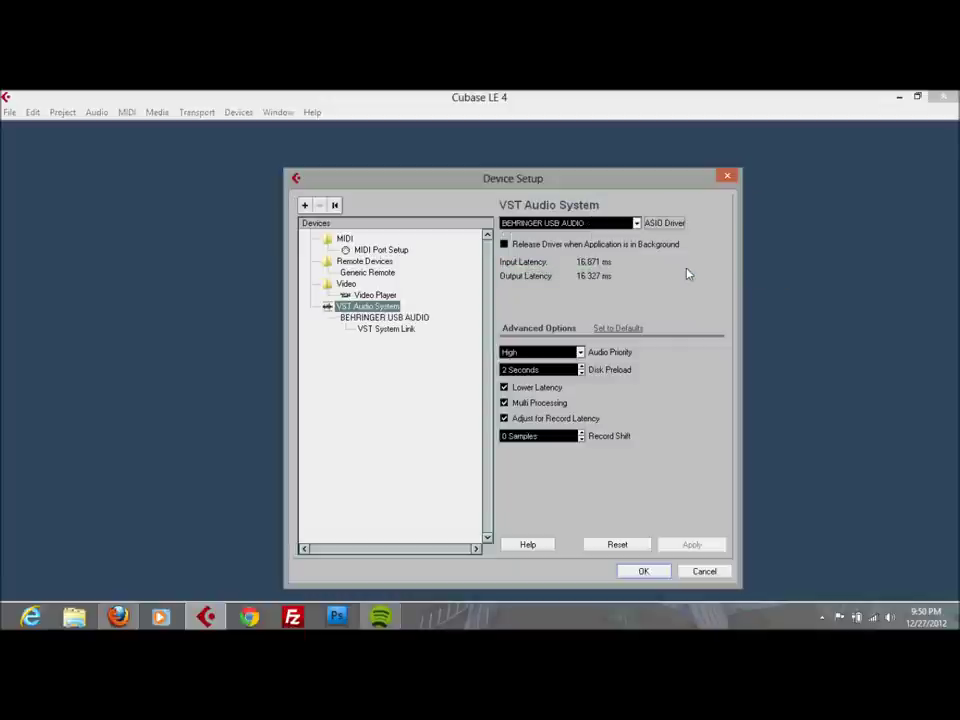
click(640, 572)
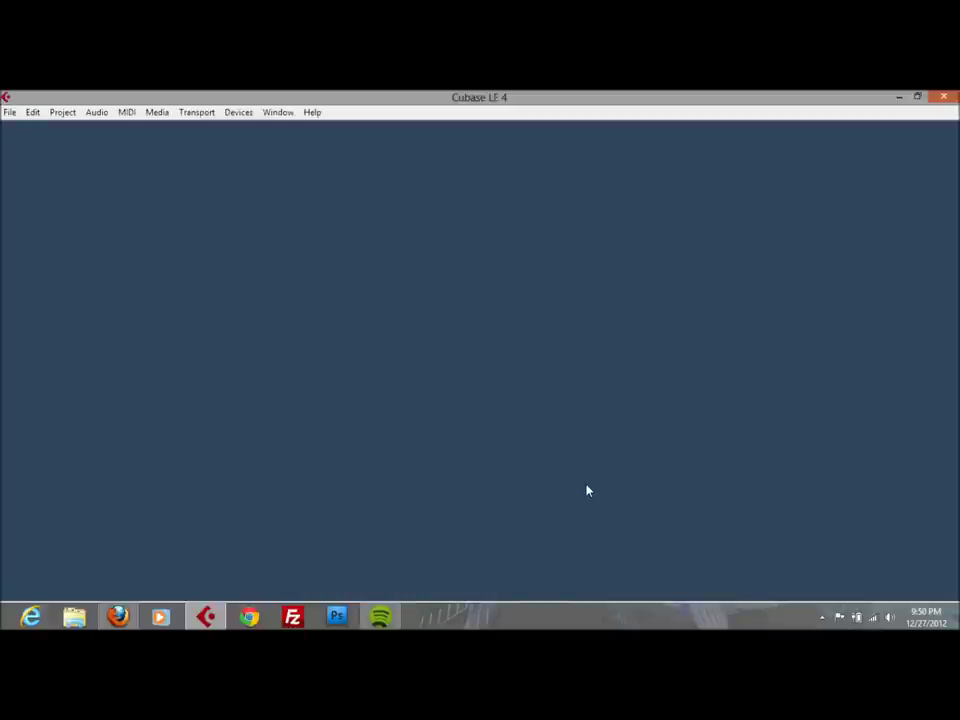
click(238, 112)
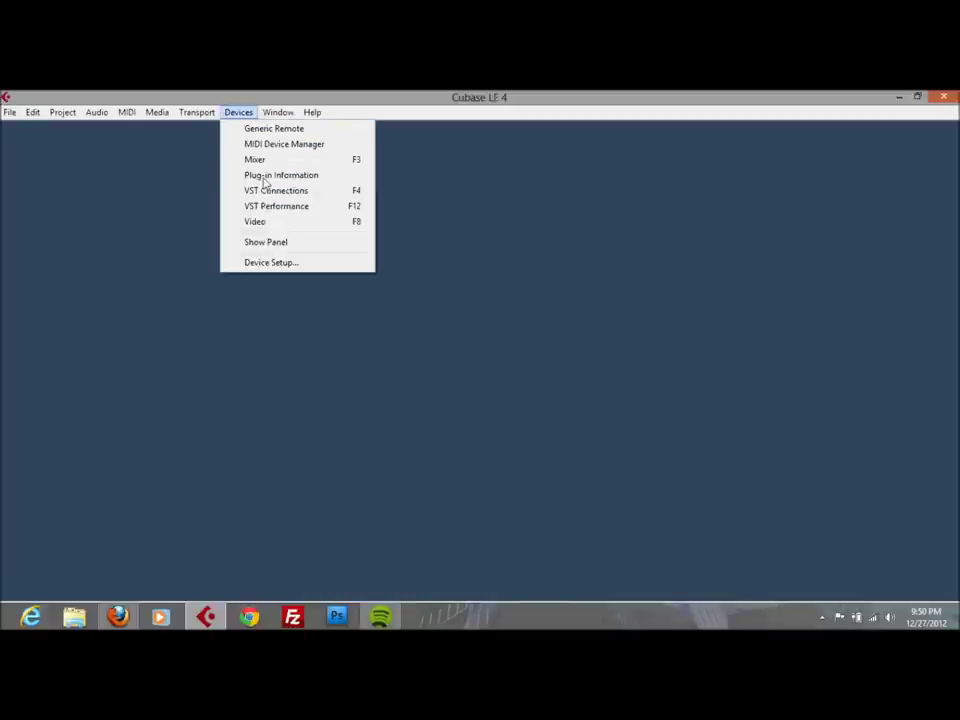
click(276, 264)
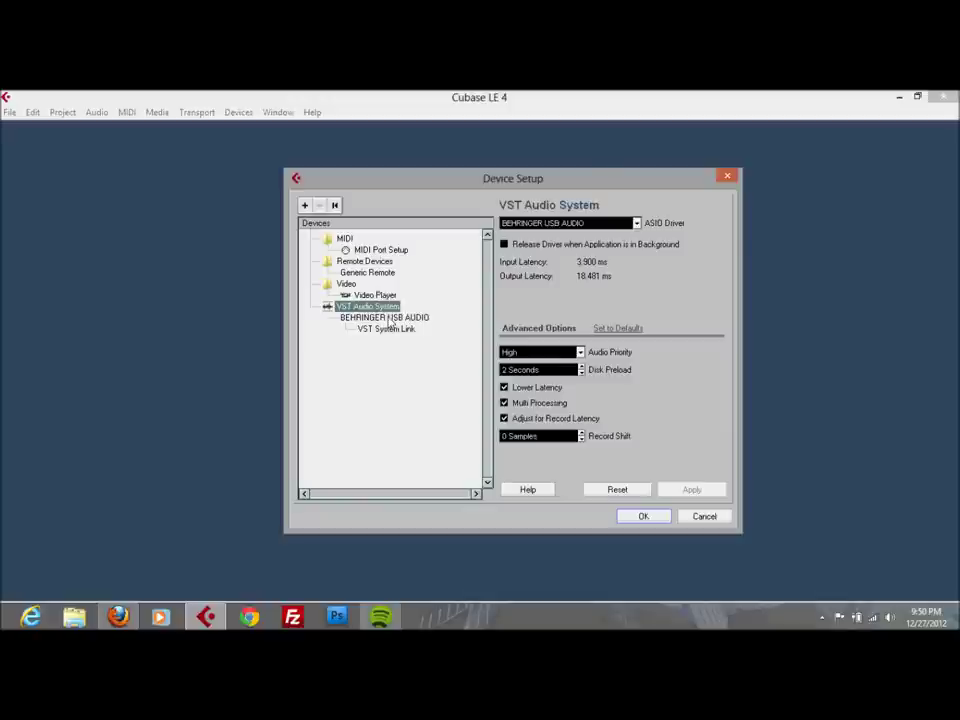
In the BEHRINGER driver control panel, keep ASIO system performance at Fast, review USB settings, and close everything
click(384, 317)
click(545, 227)
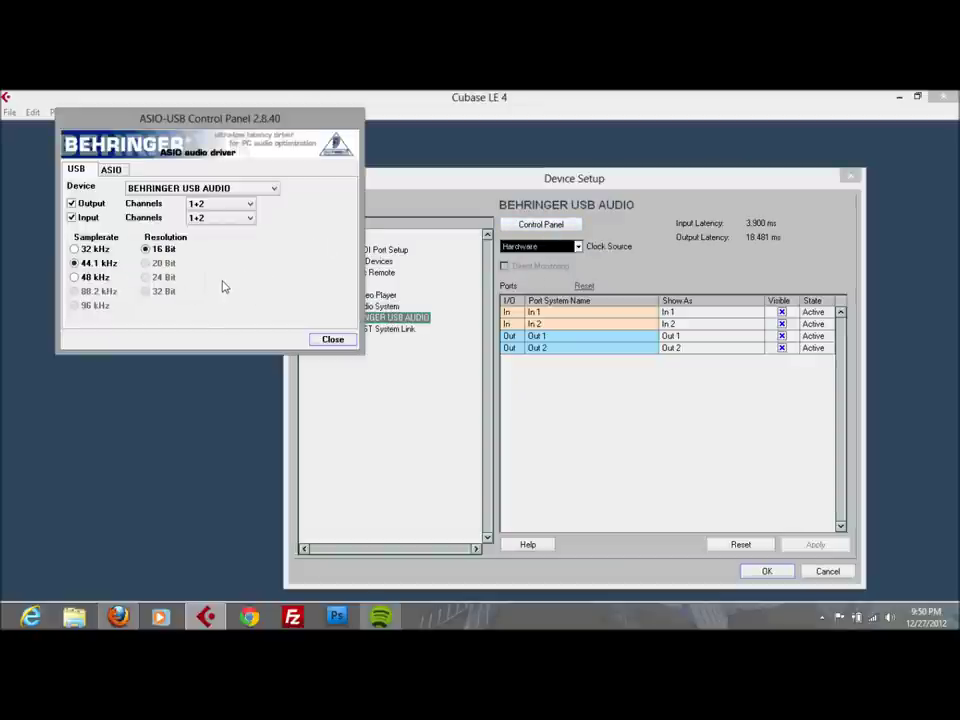
click(110, 169)
click(140, 273)
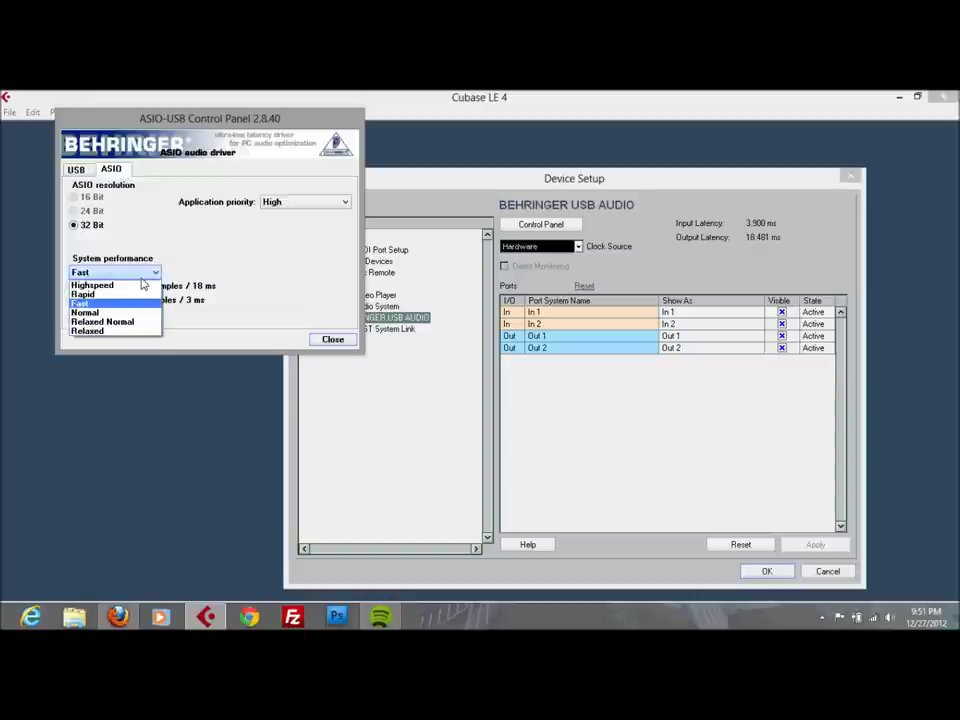
click(228, 268)
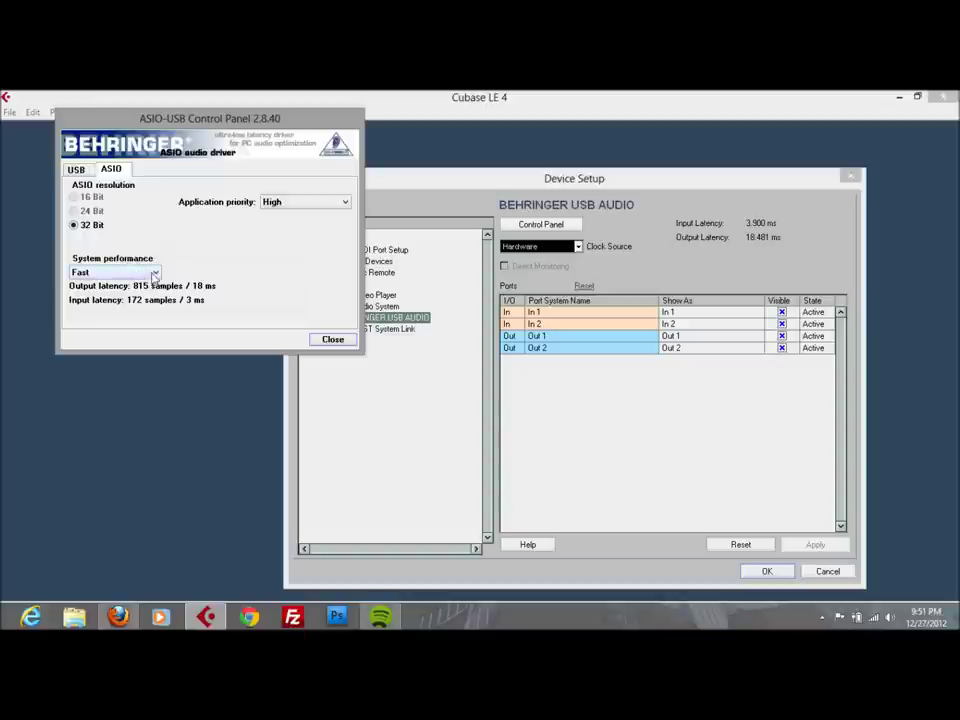
click(76, 169)
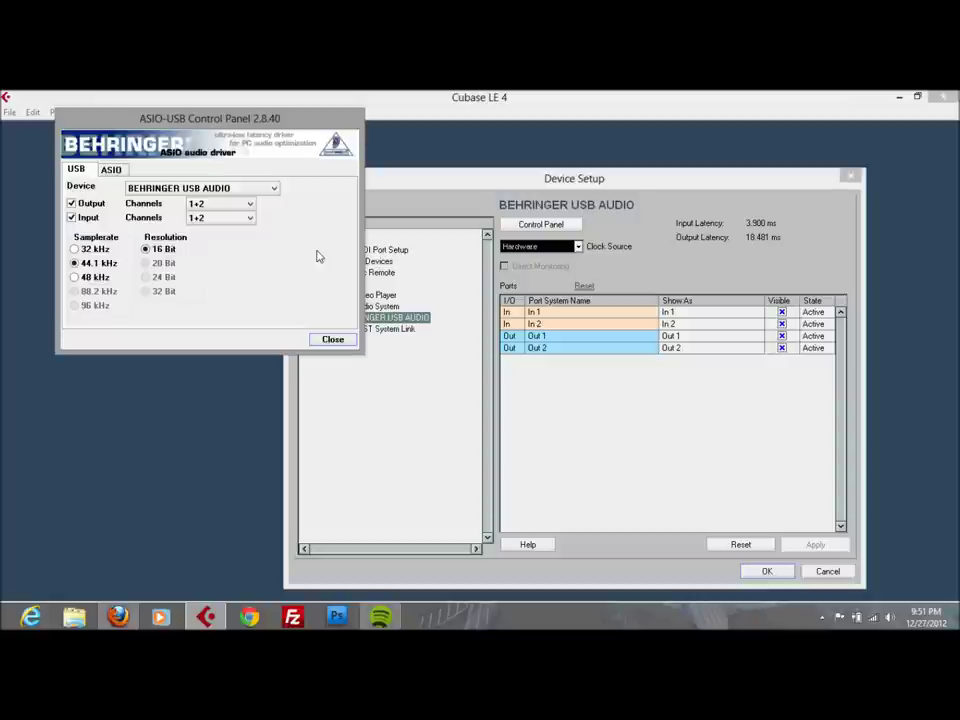
click(332, 339)
click(767, 571)
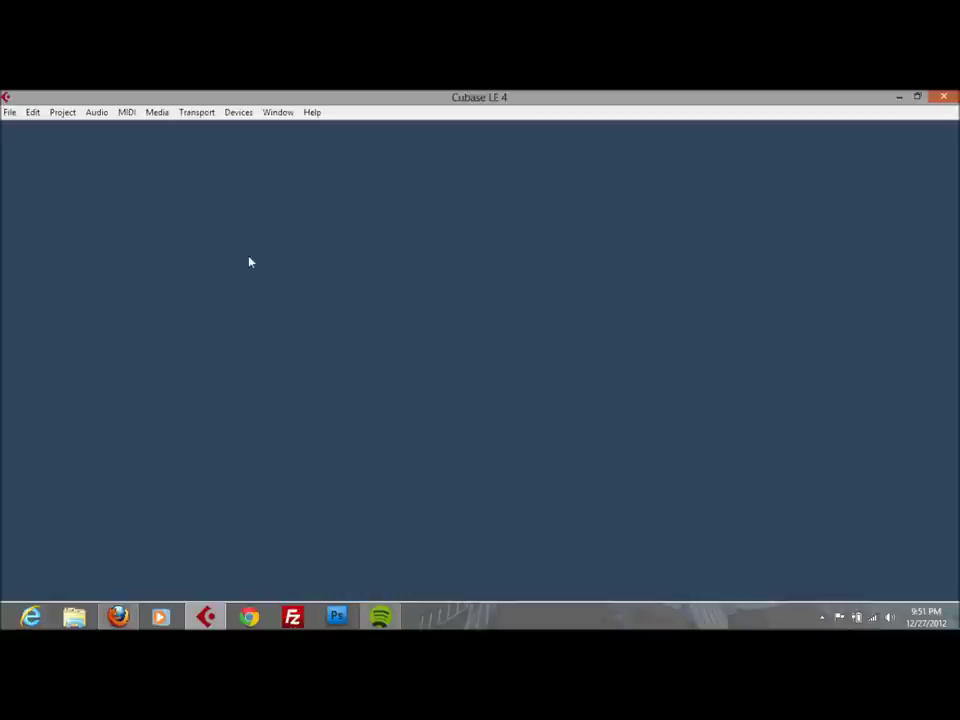
Create a new project from the Empty template in the default project folder
click(9, 112)
click(20, 129)
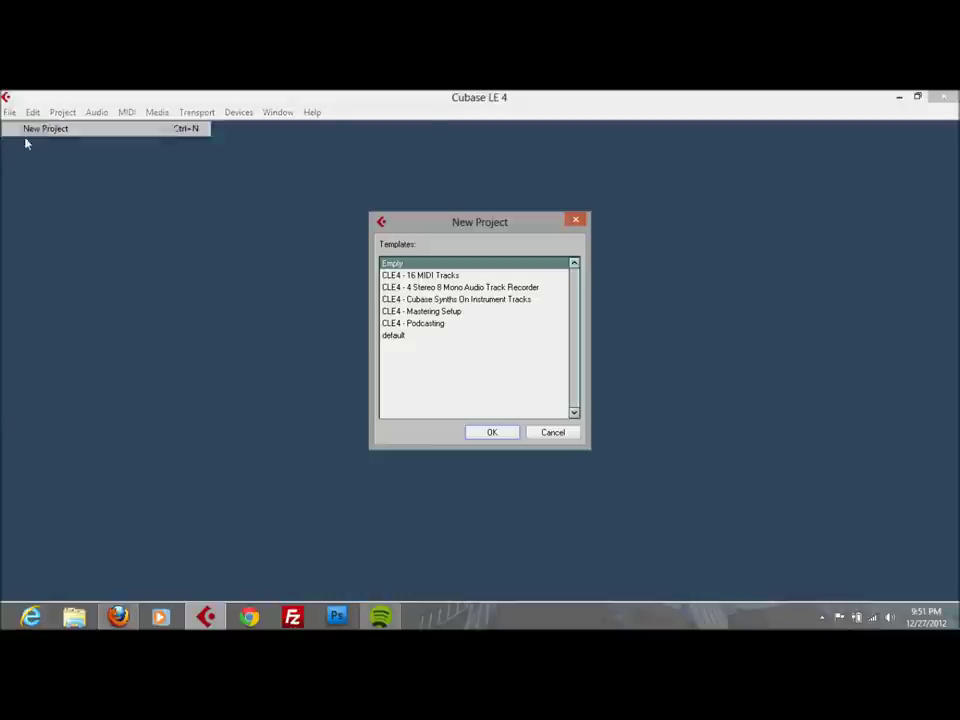
click(491, 432)
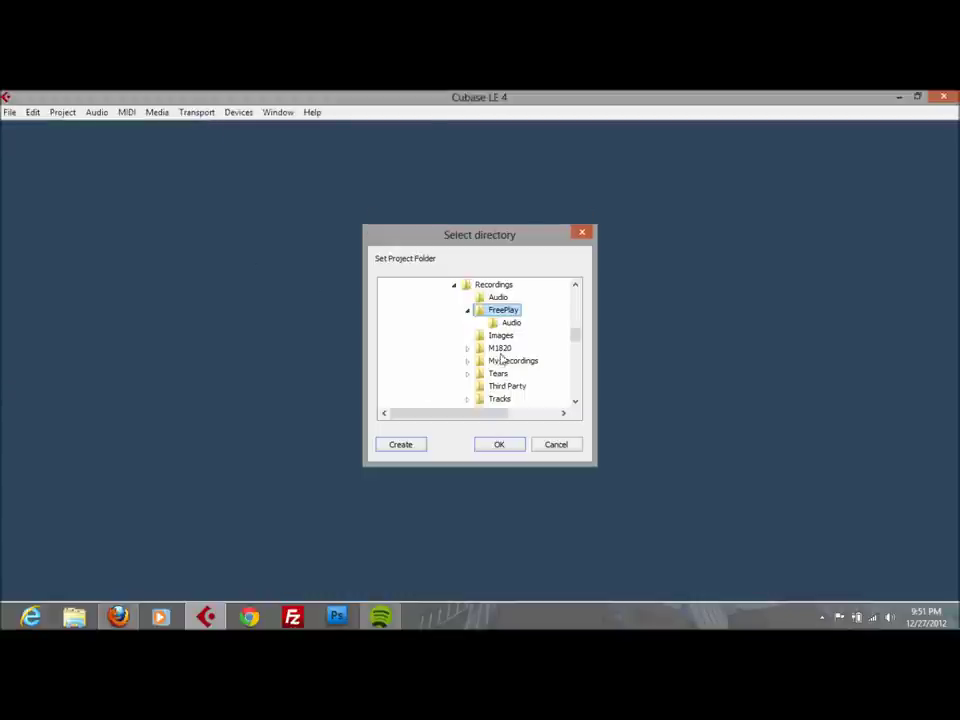
click(499, 444)
Add one stereo audio track, Audio 01, and enable its input monitoring
right_click(214, 300)
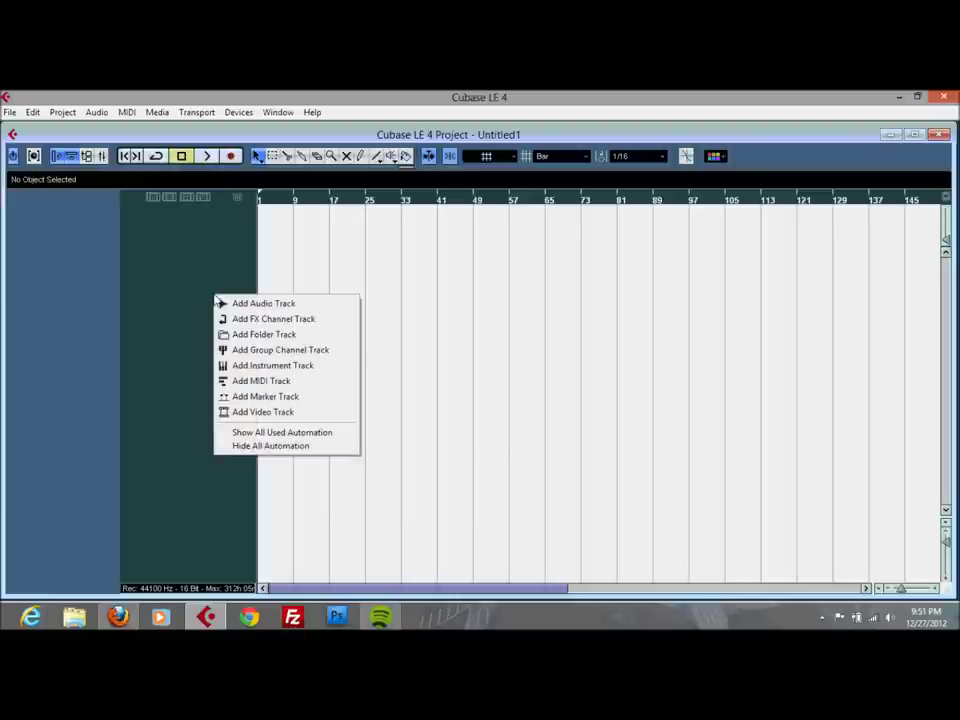
click(250, 303)
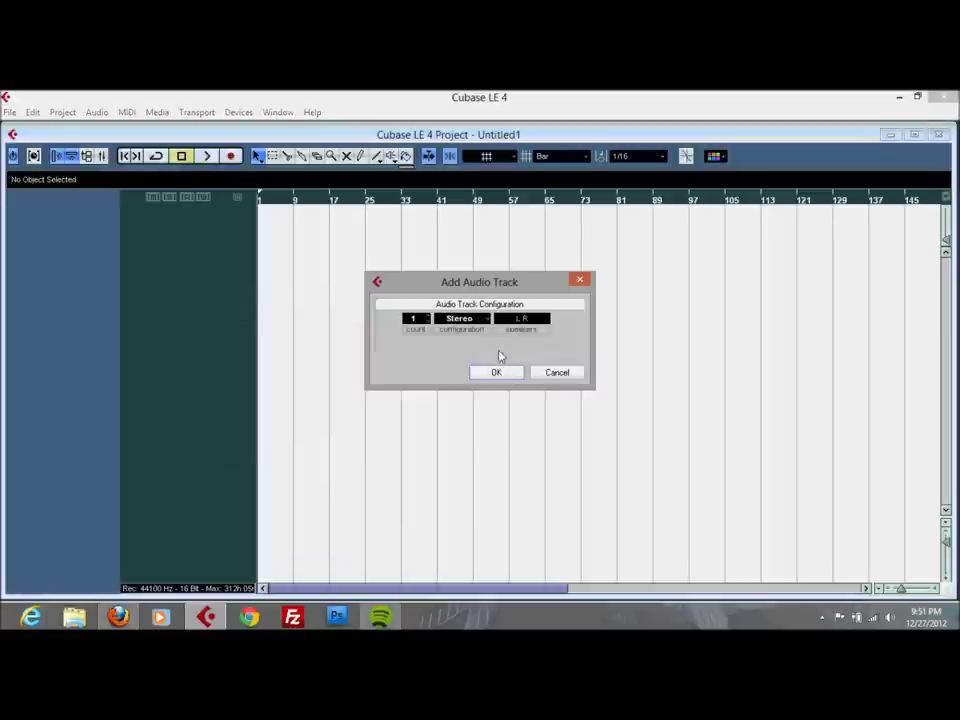
click(508, 374)
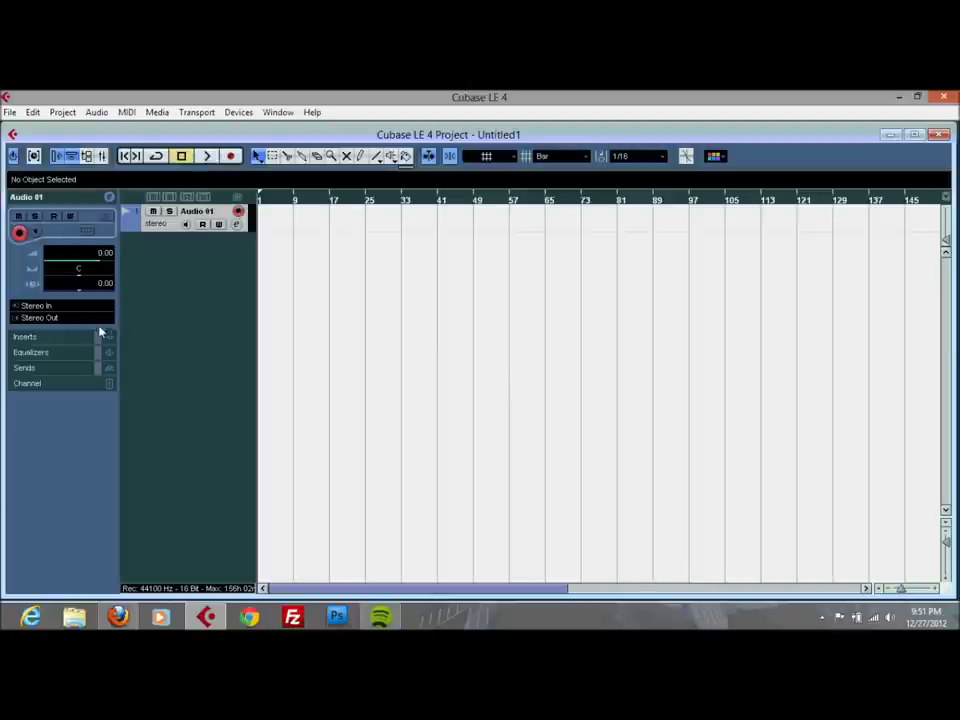
click(185, 225)
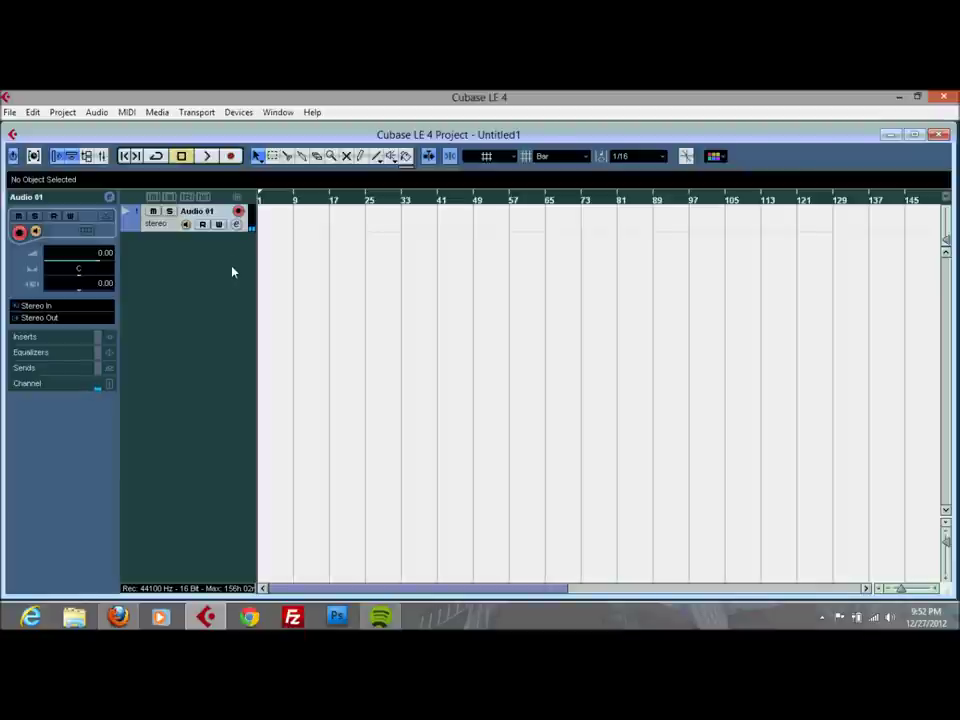
Maximize the project window, show Audio 01's channel fader and the transport panel, then return to Firefox
click(913, 134)
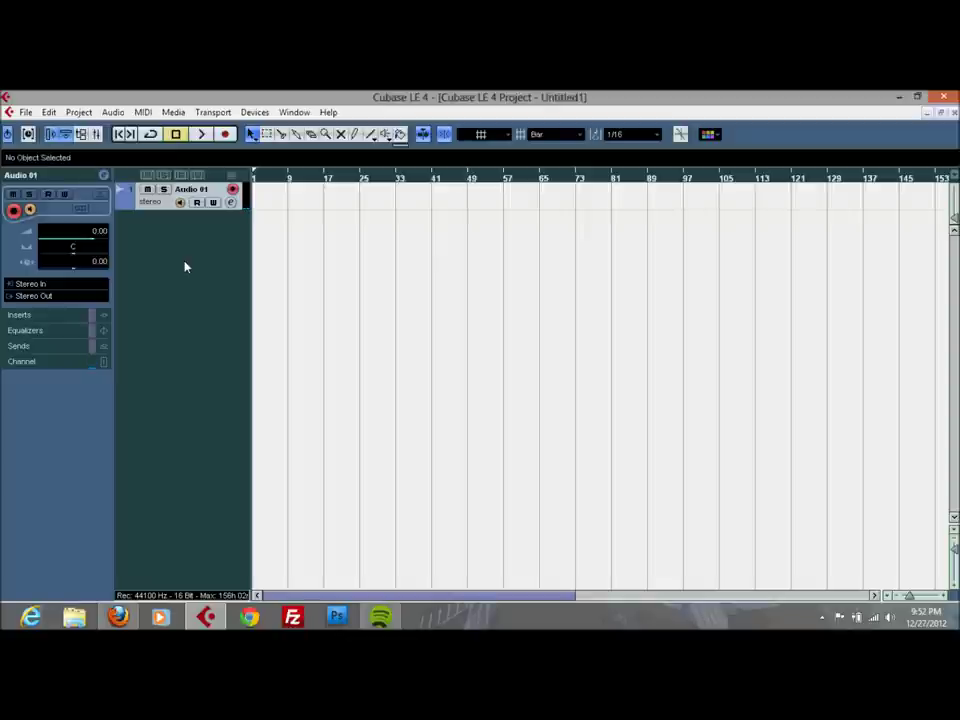
click(104, 364)
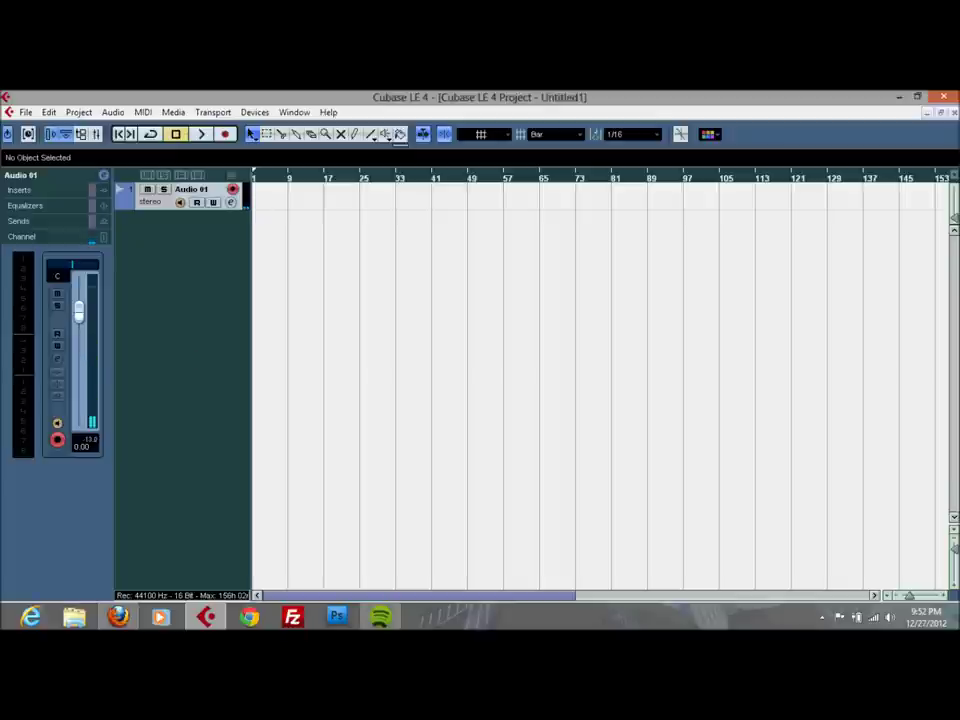
key(F2)
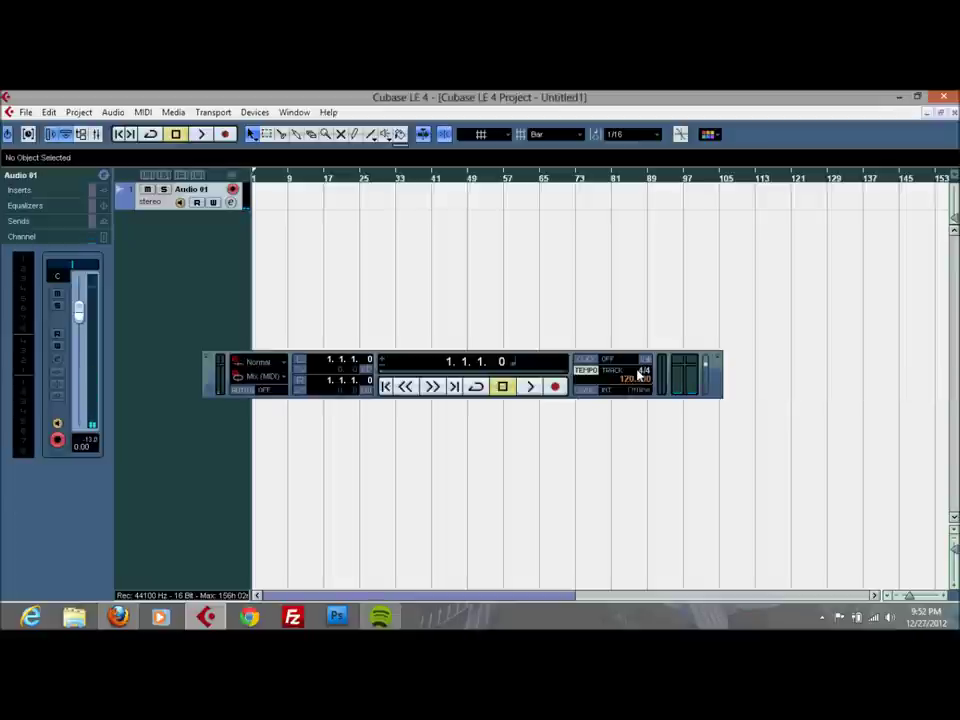
click(118, 617)
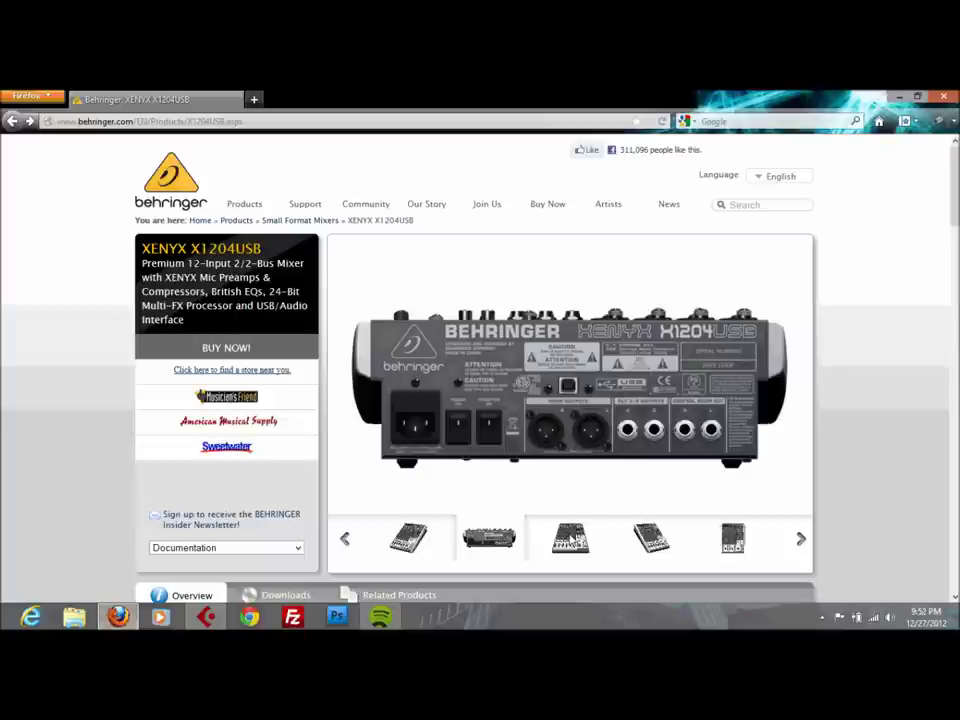
Open the XENYX X1204USB top-view photo enlarged and magnify it with Ctrl++ to show the controls
click(572, 540)
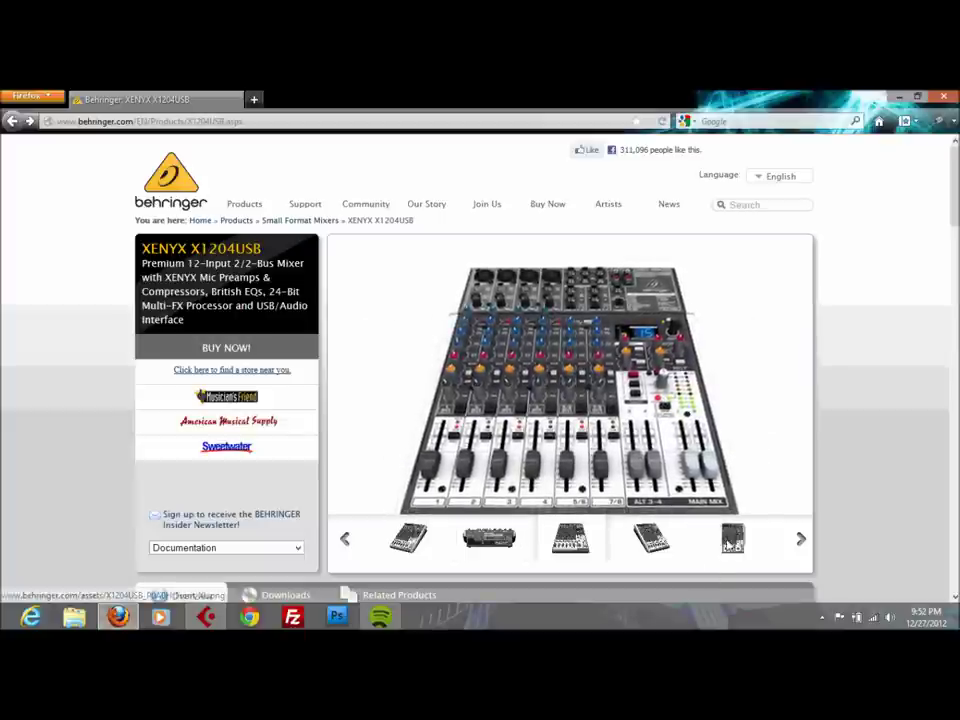
scroll(645, 481, down, 2)
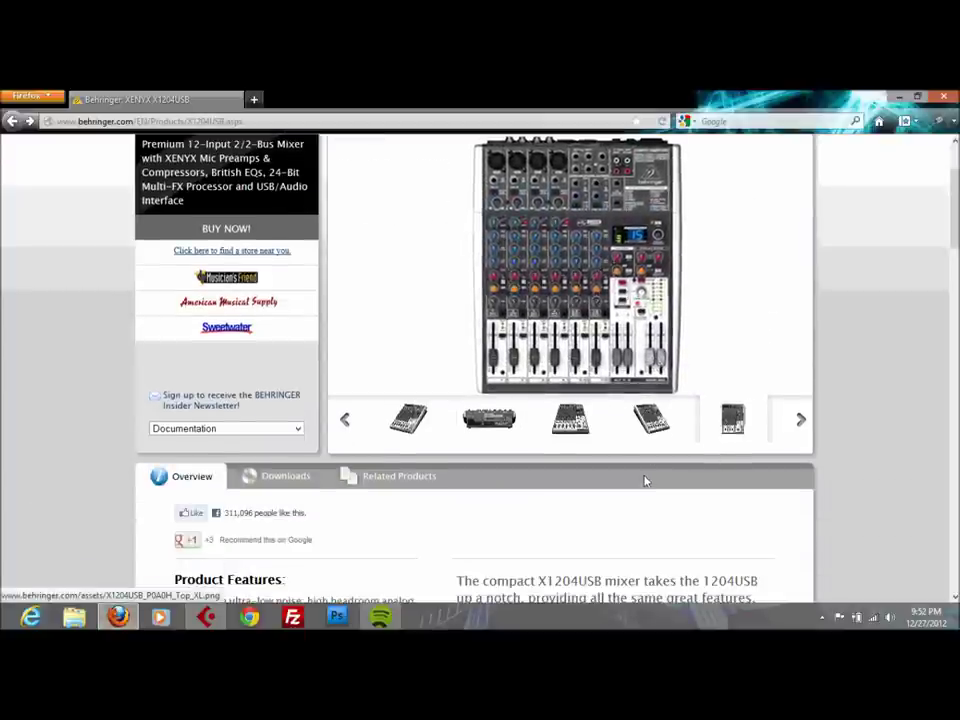
click(591, 258)
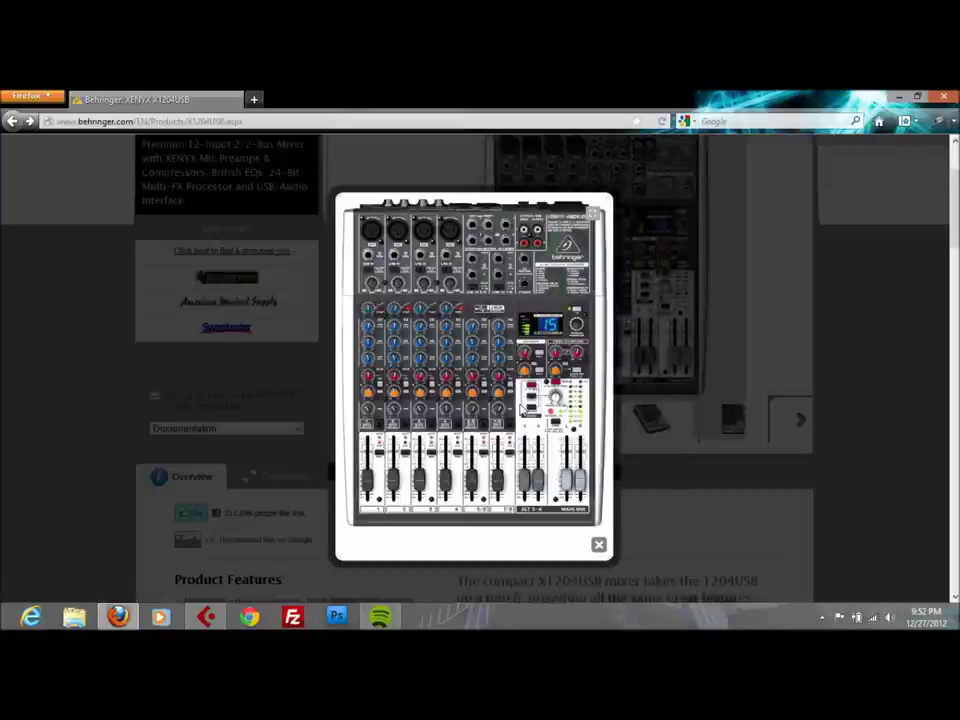
key(ctrl+plus)
key(ctrl+plus)
key(ctrl+plus)
key(ctrl+plus)
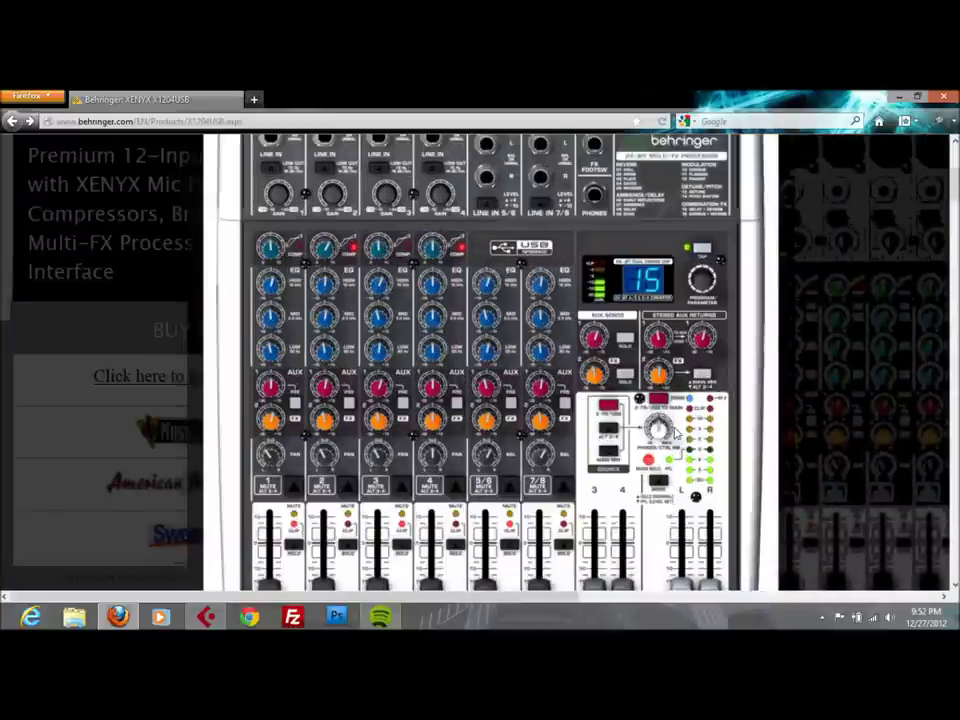
scroll(677, 432, down, 2)
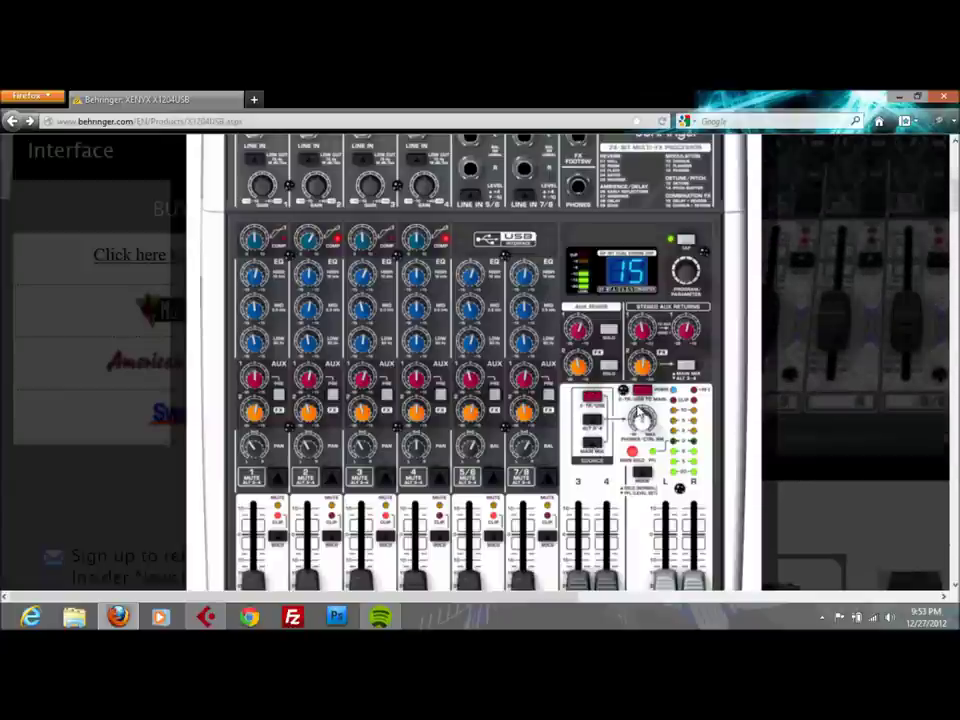
click(206, 617)
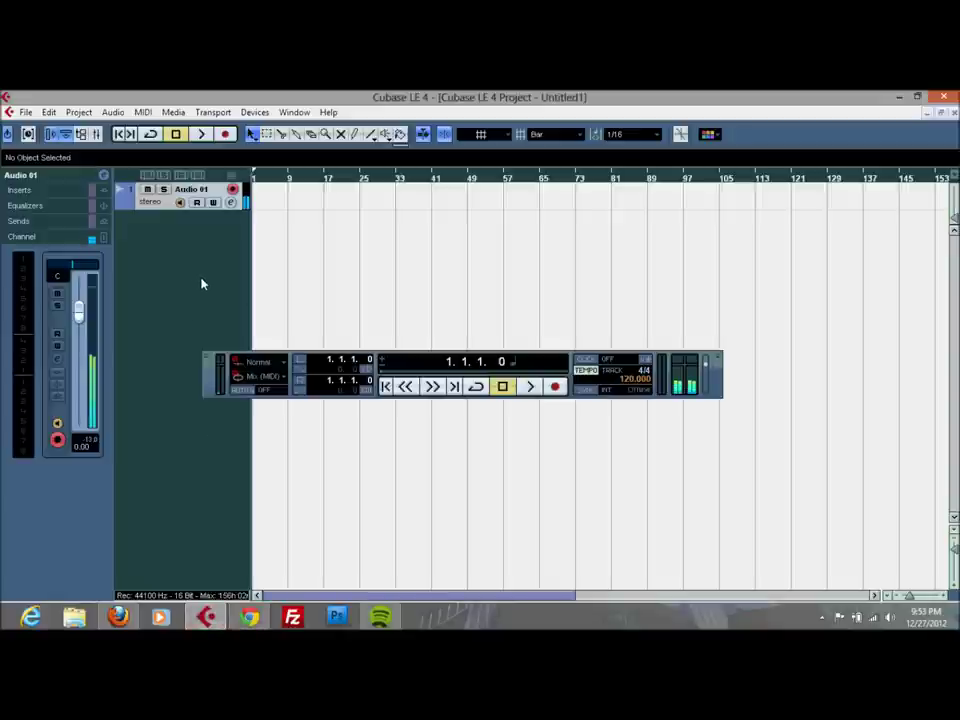
click(118, 617)
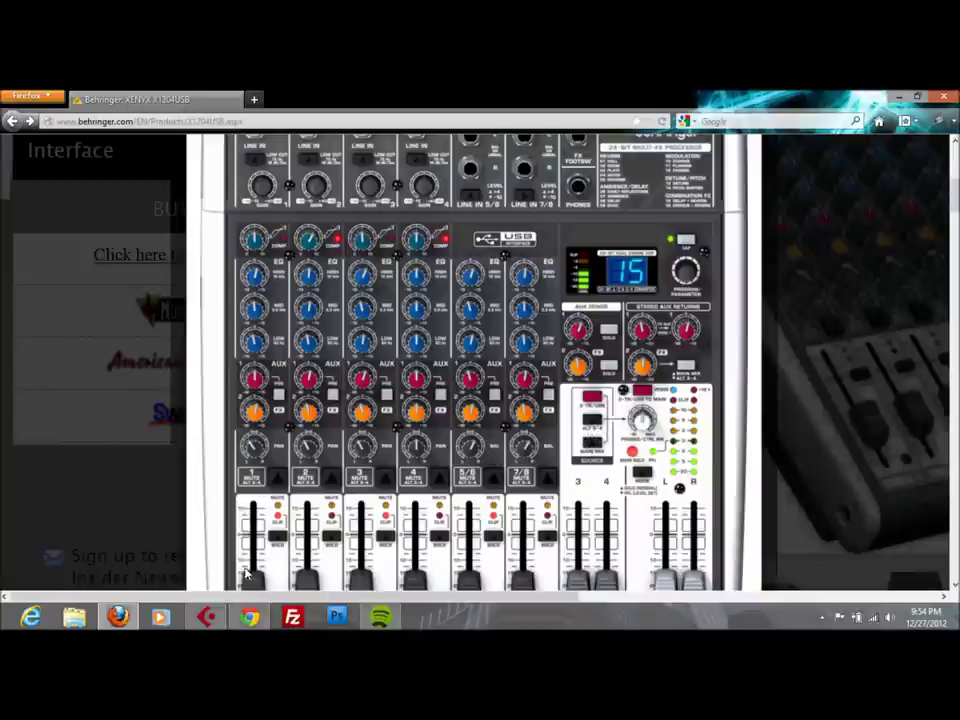
click(207, 615)
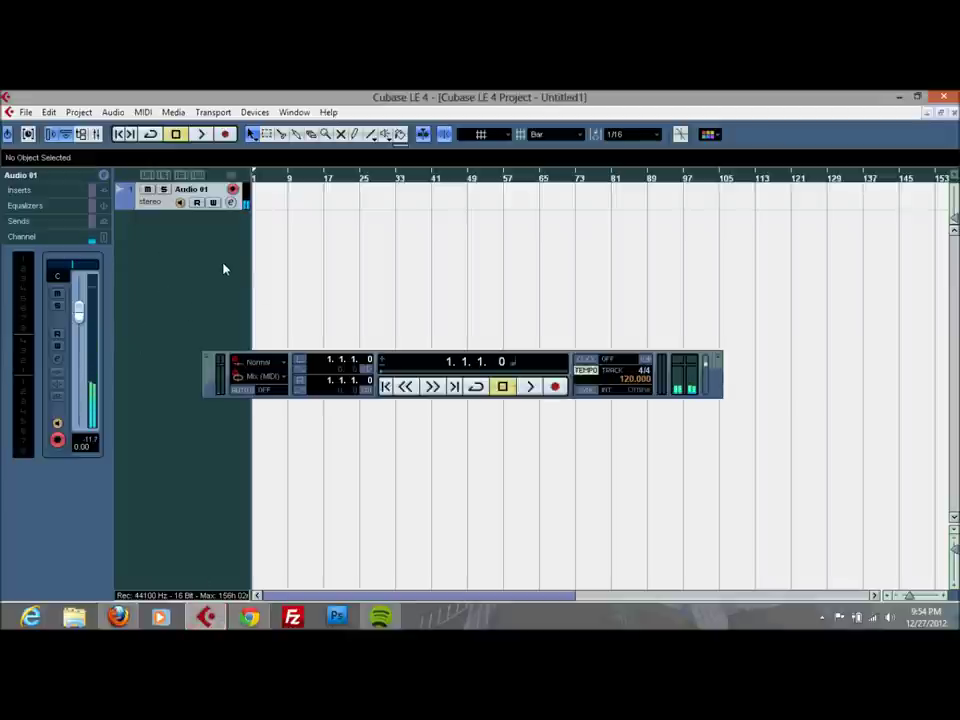
click(118, 617)
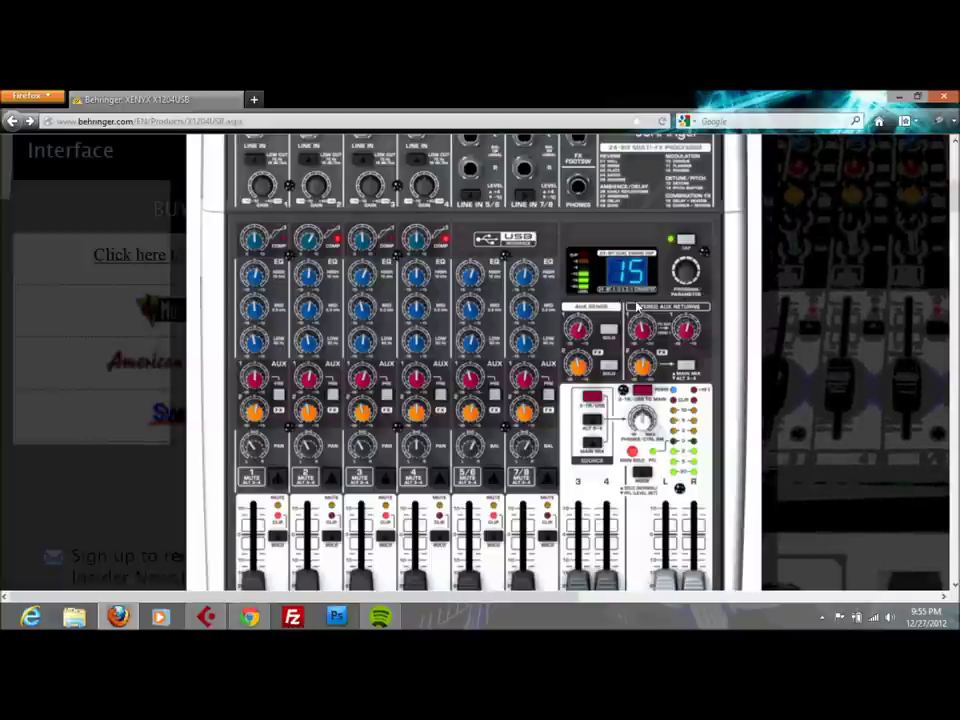
Shrink and close the enlarged mixer photo, returning to the product page Overview
click(636, 305)
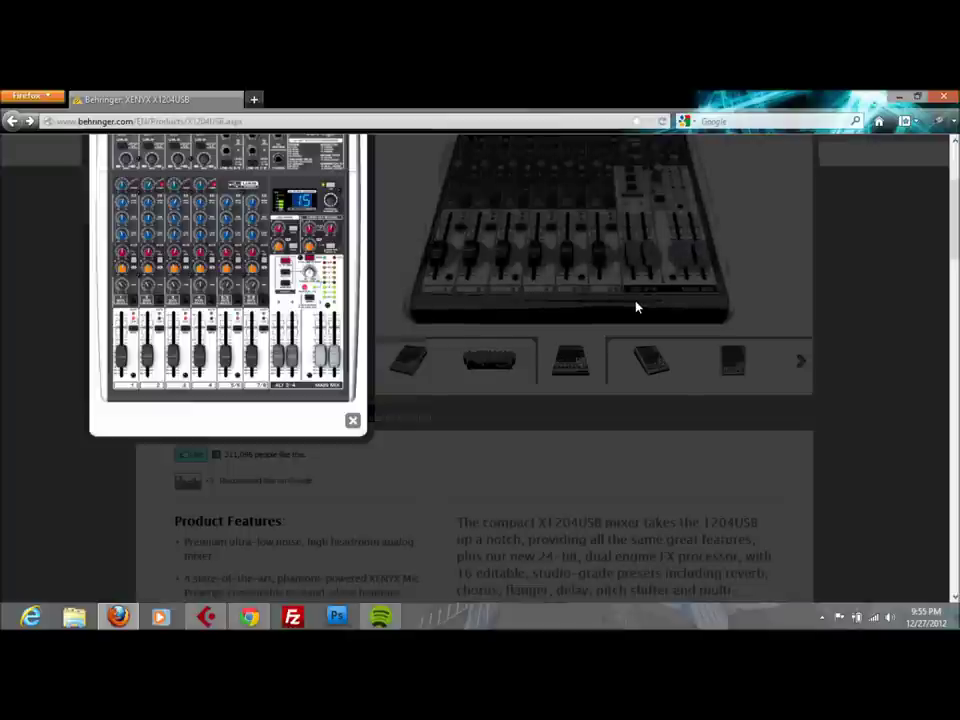
click(352, 420)
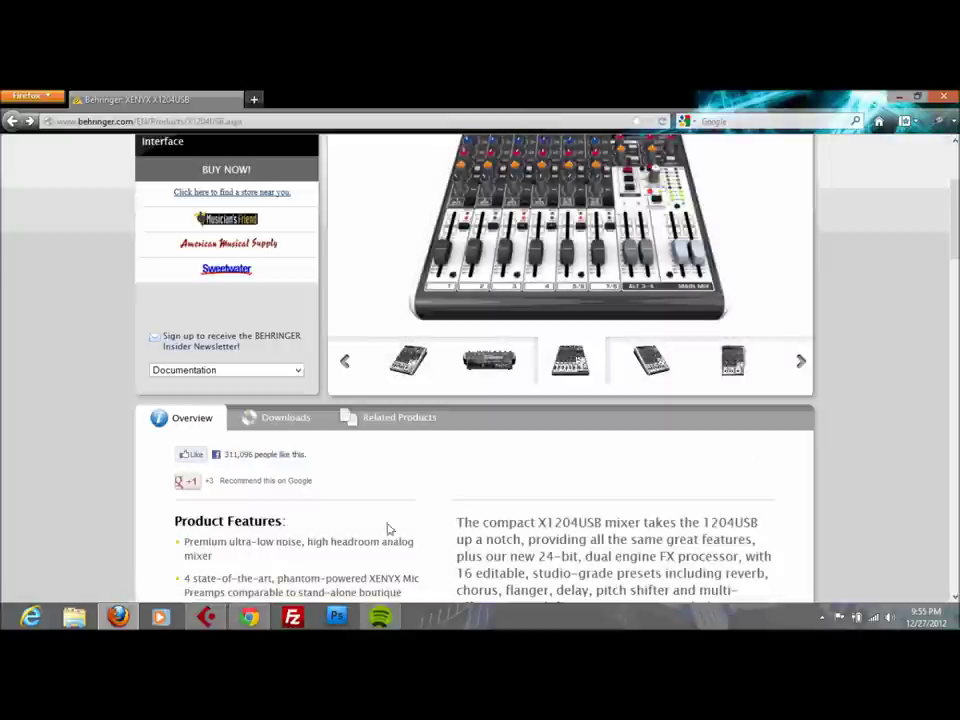
click(206, 617)
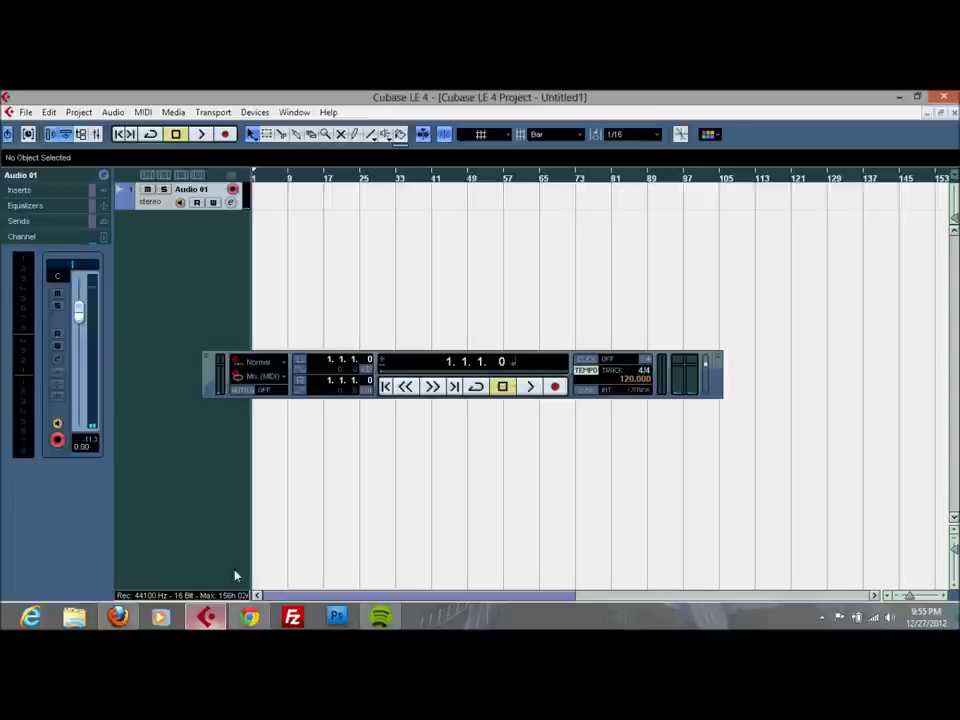